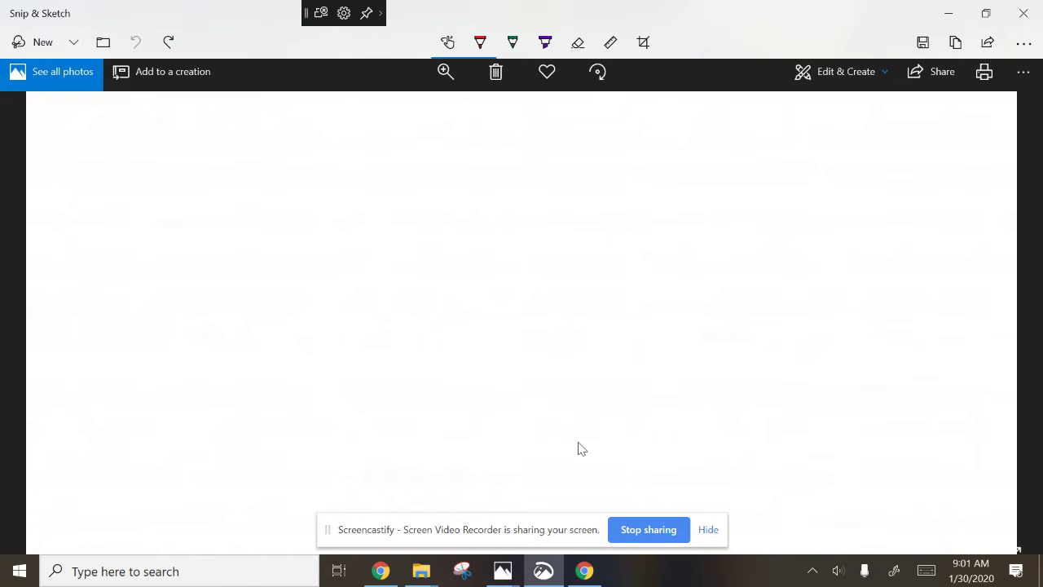
Step: Handwrite the title 'Warm up 1' in red and draw a box around it
mouse_move(71, 114)
left_mouse_down()
mouse_move(119, 121)
mouse_move(138, 144)
mouse_move(162, 145)
left_mouse_up()
mouse_move(167, 121)
left_mouse_down()
mouse_move(168, 142)
mouse_move(185, 118)
left_mouse_up()
left_click_drag(194, 143, 286, 140)
mouse_move(296, 121)
left_mouse_down()
mouse_move(300, 168)
mouse_move(296, 139)
left_mouse_up()
left_click_drag(367, 106, 368, 146)
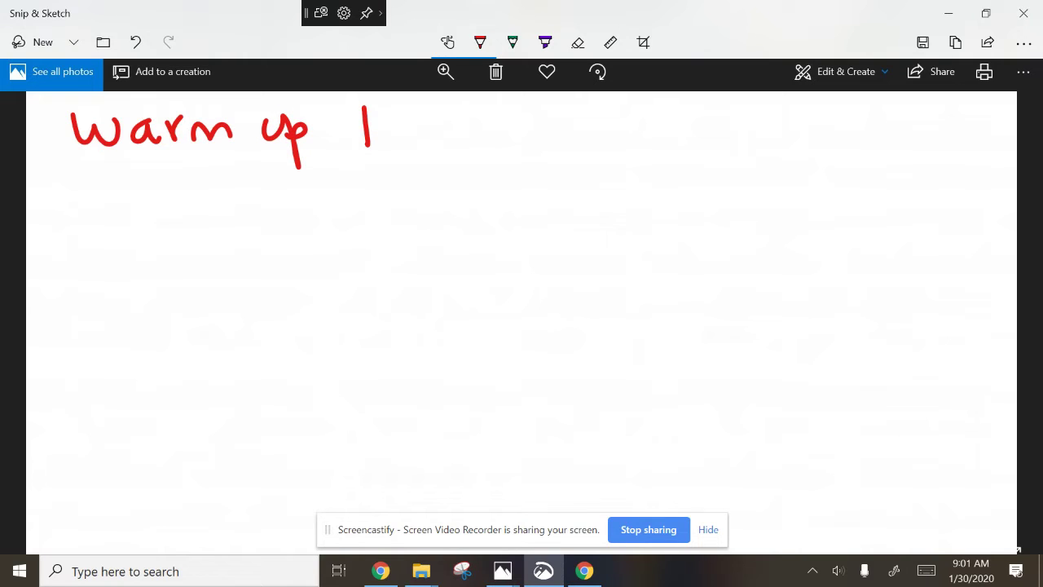
mouse_move(55, 104)
left_mouse_down()
mouse_move(81, 173)
mouse_move(400, 163)
mouse_move(396, 92)
left_mouse_up()
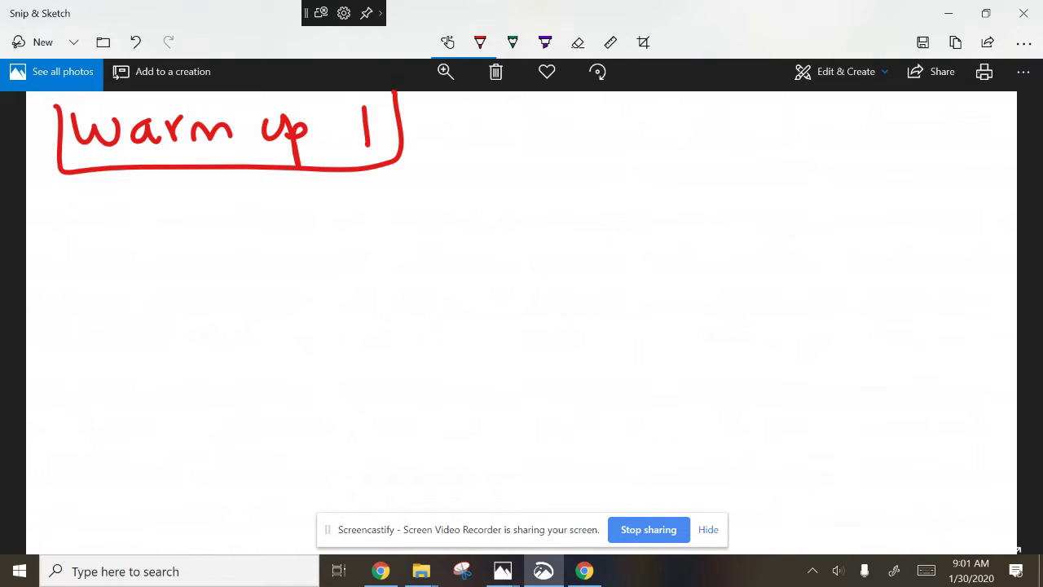
Step: Draw a triangle with a right-angle mark at its apex and base angles labelled 3x and 2x+10
mouse_move(155, 417)
left_mouse_down()
mouse_move(321, 279)
mouse_move(400, 238)
mouse_move(609, 414)
left_mouse_up()
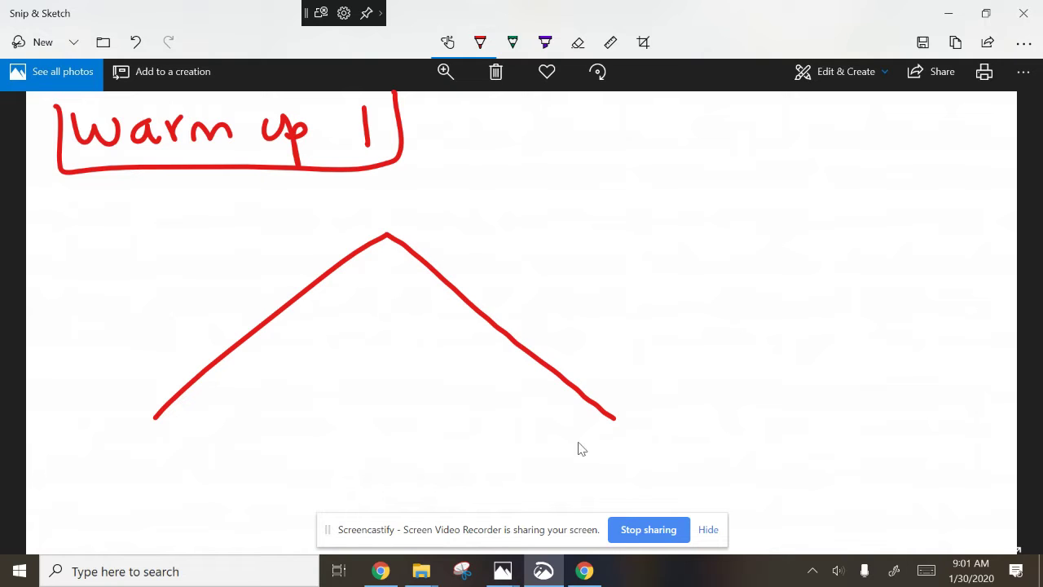
mouse_move(158, 419)
left_mouse_down()
mouse_move(454, 431)
mouse_move(616, 420)
left_mouse_up()
mouse_move(353, 249)
left_mouse_down()
mouse_move(387, 280)
mouse_move(416, 259)
left_mouse_up()
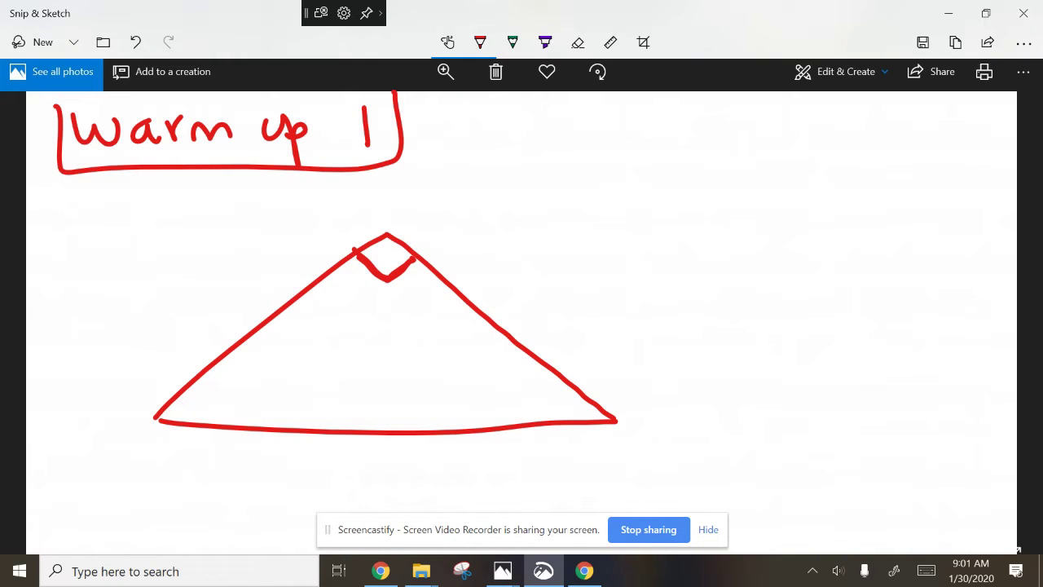
mouse_move(211, 382)
left_mouse_down()
mouse_move(232, 388)
mouse_move(214, 414)
mouse_move(266, 405)
mouse_move(253, 410)
left_mouse_up()
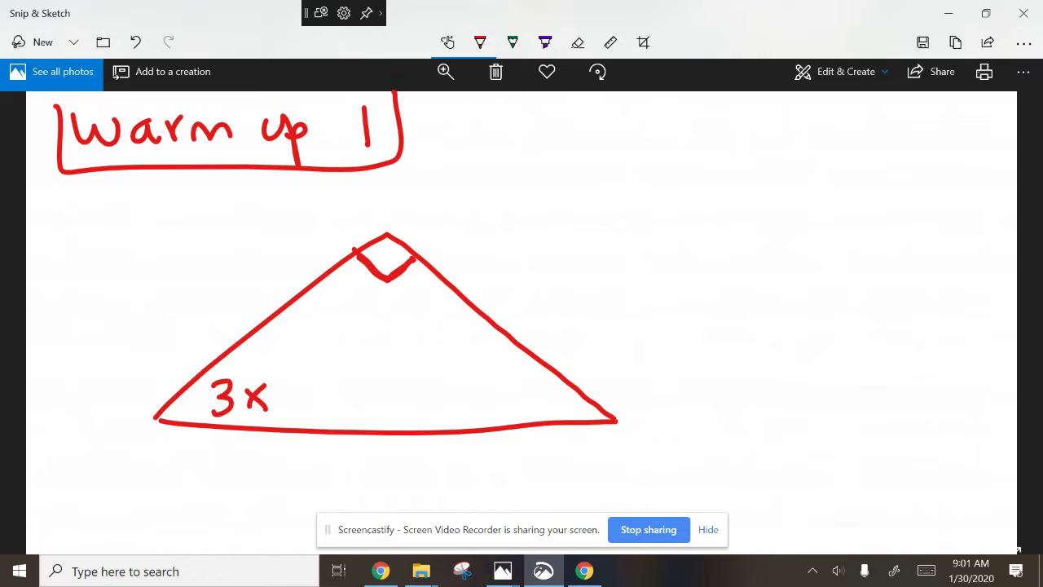
left_click_drag(459, 391, 515, 413)
left_click_drag(515, 389, 494, 411)
mouse_move(532, 389)
left_mouse_down()
mouse_move(535, 411)
mouse_move(546, 399)
mouse_move(556, 410)
mouse_move(570, 391)
left_mouse_up()
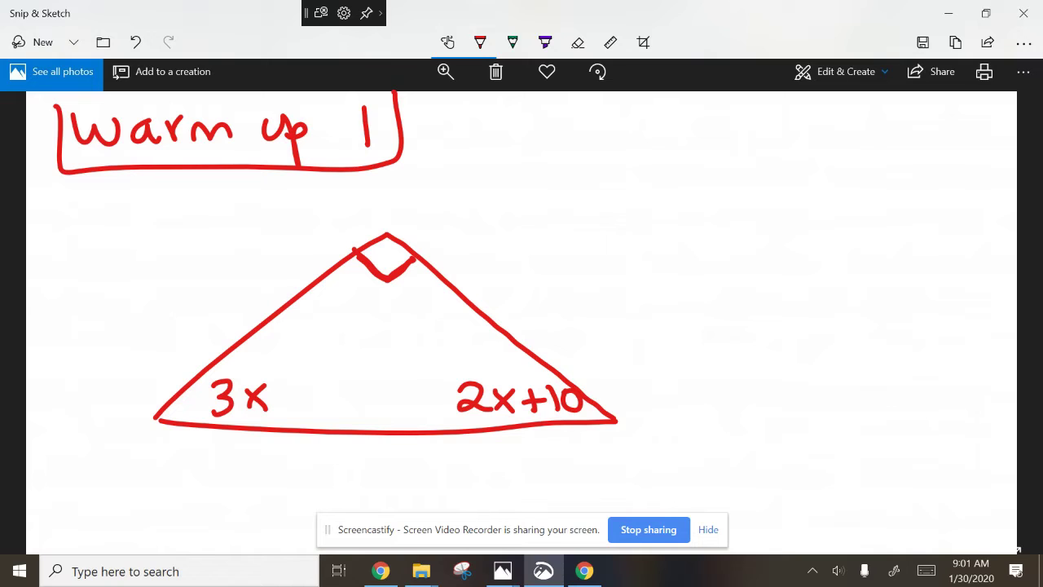
Step: Switch to green ink, circle the three angles, and add plus signs and = 180
left_click(480, 43)
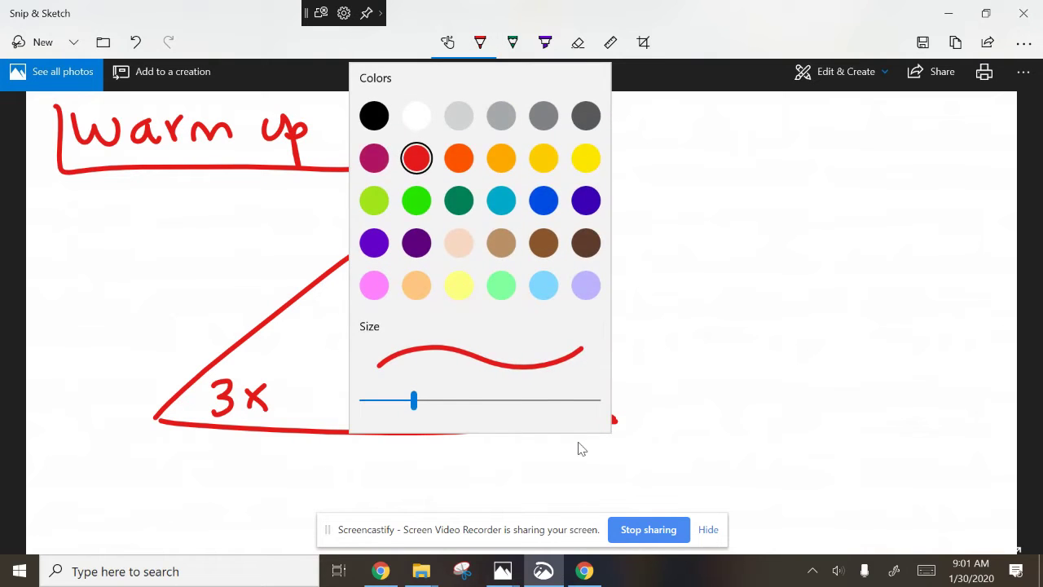
left_click(414, 203)
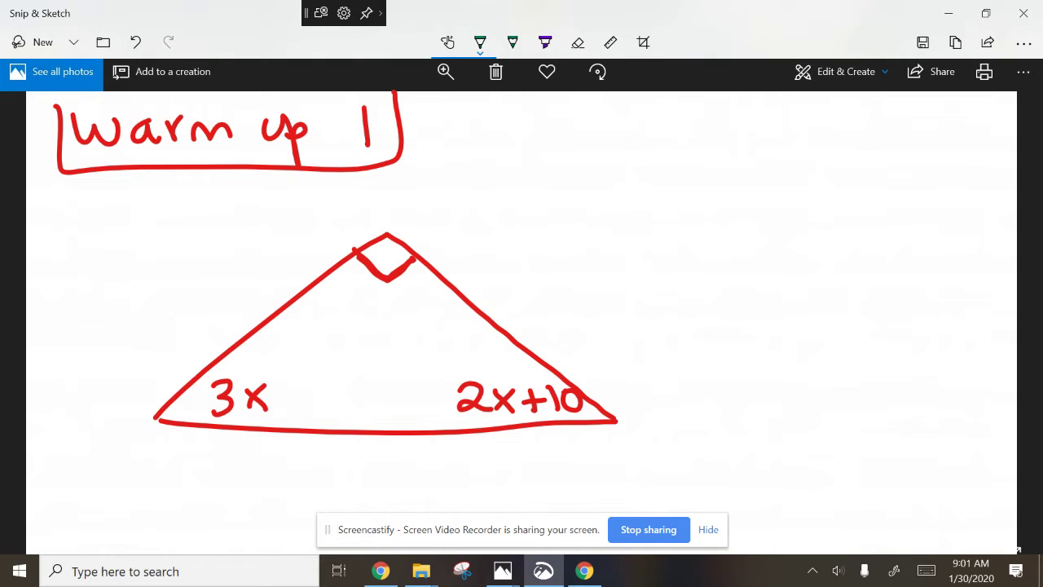
left_click_drag(182, 390, 188, 383)
mouse_move(373, 219)
left_mouse_down()
mouse_move(339, 233)
mouse_move(380, 218)
left_mouse_up()
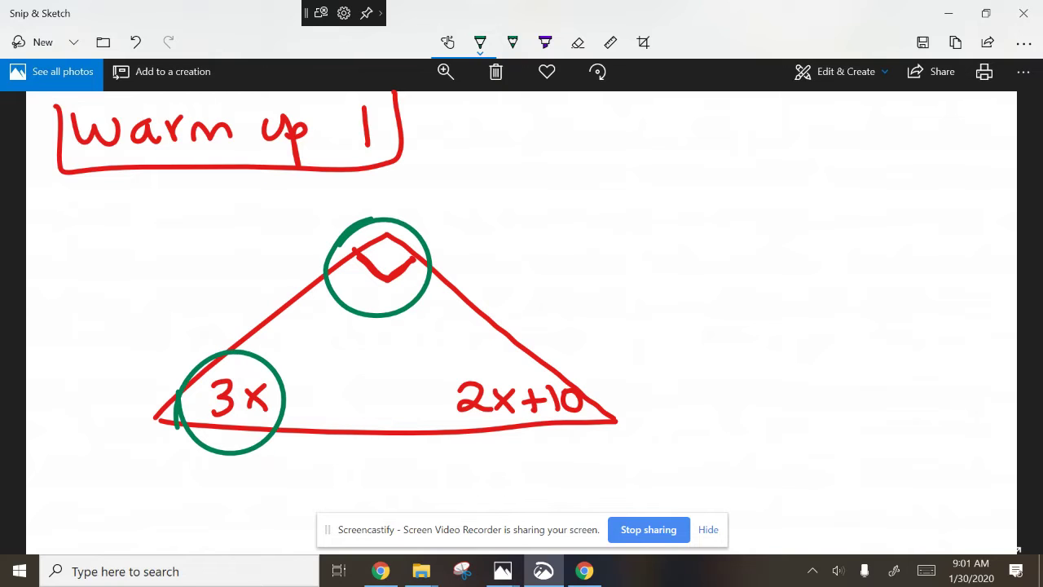
mouse_move(581, 375)
left_mouse_down()
mouse_move(520, 358)
mouse_move(585, 373)
left_mouse_up()
left_click_drag(292, 315, 297, 354)
left_click_drag(274, 338, 318, 334)
mouse_move(445, 310)
left_mouse_down()
mouse_move(448, 352)
mouse_move(458, 332)
left_mouse_up()
mouse_move(637, 394)
left_mouse_down()
mouse_move(672, 393)
mouse_move(673, 409)
mouse_move(703, 423)
left_mouse_up()
mouse_move(738, 387)
left_mouse_down()
mouse_move(710, 416)
mouse_move(726, 389)
left_mouse_up()
mouse_move(745, 388)
left_mouse_down()
mouse_move(772, 412)
mouse_move(744, 385)
left_mouse_up()
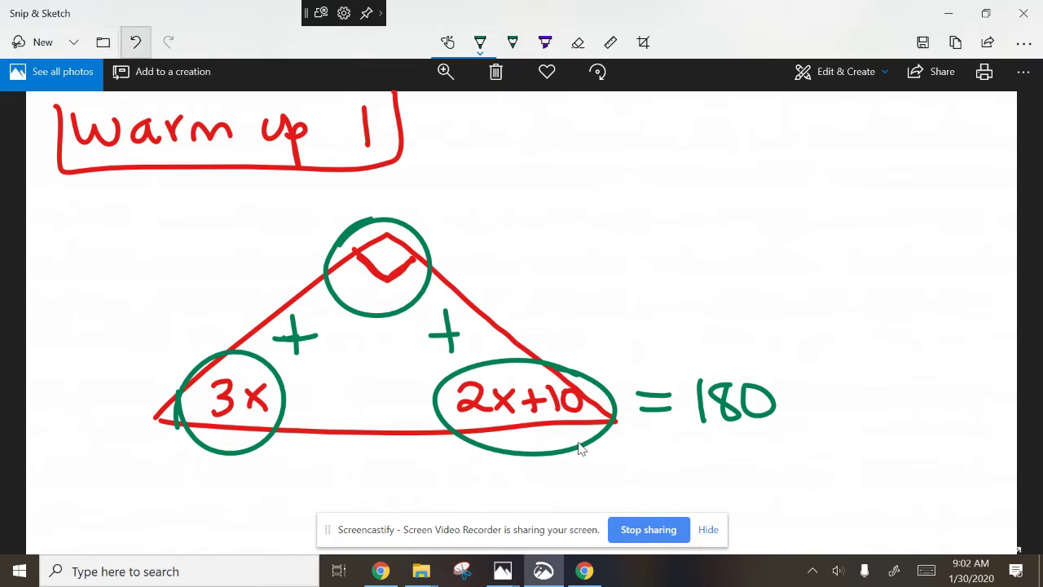
Step: Undo the green = 180, plus signs and angle circles
key("ctrl+z")
key("ctrl+z")
key("ctrl+z")
key("ctrl+z")
key("ctrl+z")
key("ctrl+z")
key("ctrl+z")
key("ctrl+z")
key("ctrl+z")
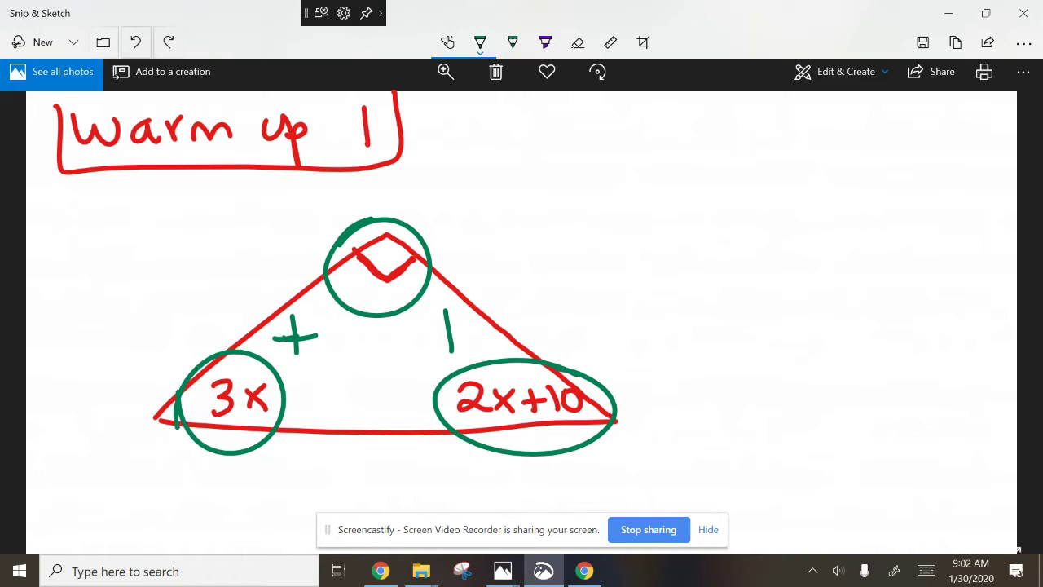
key("ctrl+z")
key("ctrl+z")
key("ctrl+z")
key("ctrl+z")
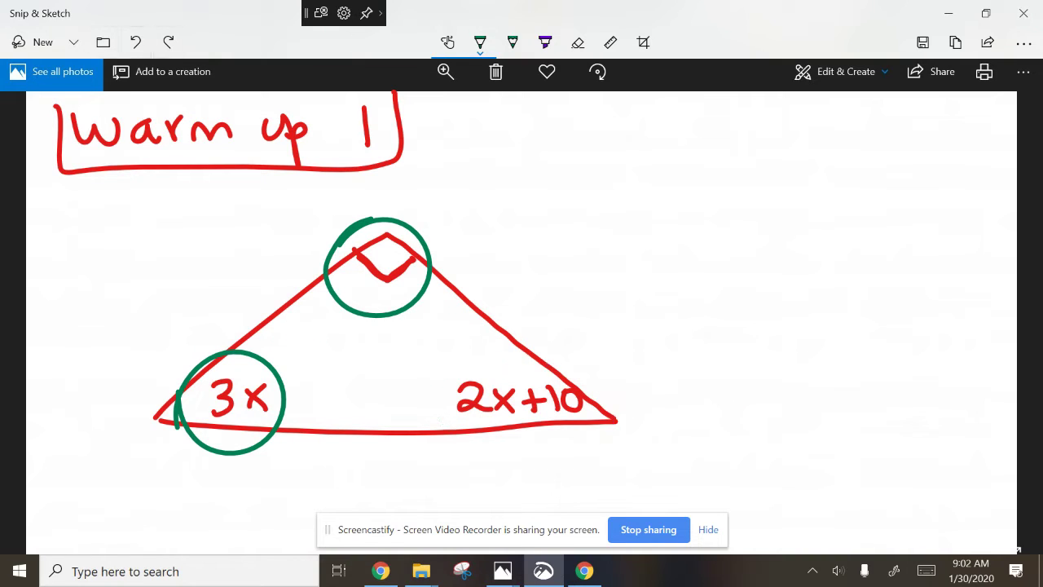
key("ctrl+z")
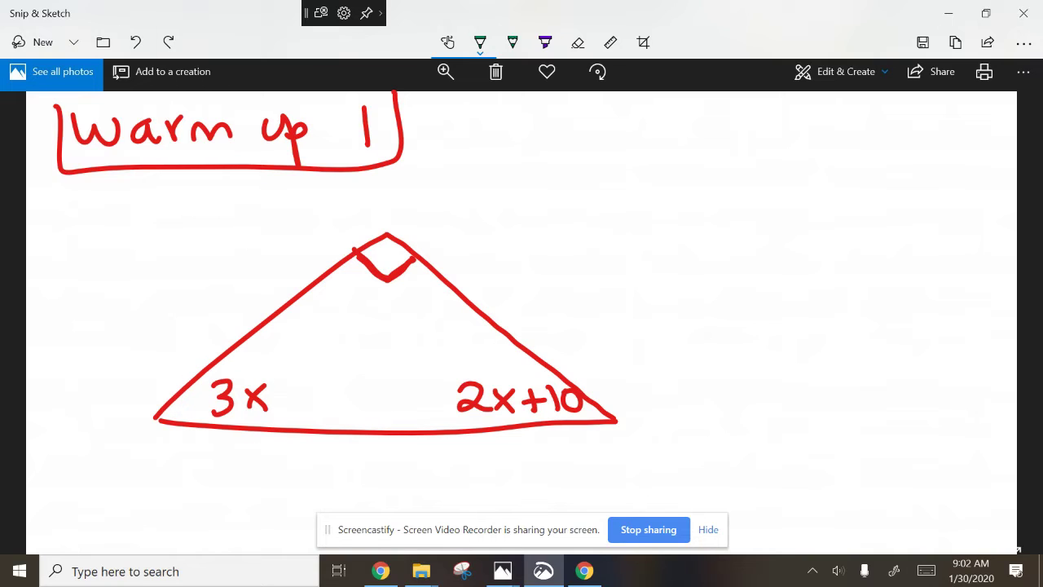
Step: Handwrite the green equation 3x+90+2x+10=180 beside the title
mouse_move(491, 157)
left_mouse_down()
mouse_move(510, 174)
mouse_move(490, 196)
left_mouse_up()
left_click_drag(535, 159, 551, 198)
mouse_move(552, 159)
left_mouse_down()
mouse_move(528, 198)
mouse_move(581, 198)
mouse_move(599, 178)
mouse_move(634, 170)
mouse_move(630, 196)
left_mouse_up()
mouse_move(660, 159)
left_mouse_down()
mouse_move(648, 189)
mouse_move(662, 159)
mouse_move(694, 197)
left_mouse_up()
left_click_drag(684, 179, 783, 192)
mouse_move(779, 161)
left_mouse_down()
mouse_move(758, 192)
mouse_move(806, 198)
left_mouse_up()
mouse_move(787, 180)
left_mouse_down()
mouse_move(832, 180)
mouse_move(839, 194)
left_mouse_up()
left_click_drag(856, 158, 903, 163)
left_click_drag(877, 177, 922, 191)
mouse_move(960, 160)
left_mouse_down()
mouse_move(945, 180)
mouse_move(958, 161)
left_mouse_up()
mouse_move(984, 159)
left_mouse_down()
mouse_move(976, 189)
mouse_move(984, 158)
left_mouse_up()
Step: In light blue, underline like terms and combine them into 5x + 100 = 180
left_click(480, 42)
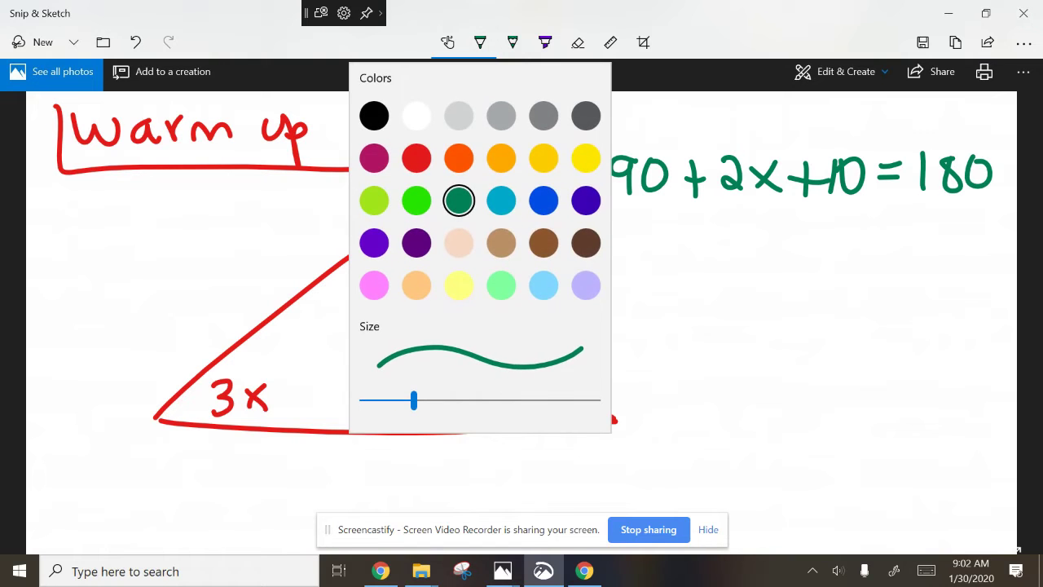
left_click(480, 43)
left_click_drag(890, 197, 900, 396)
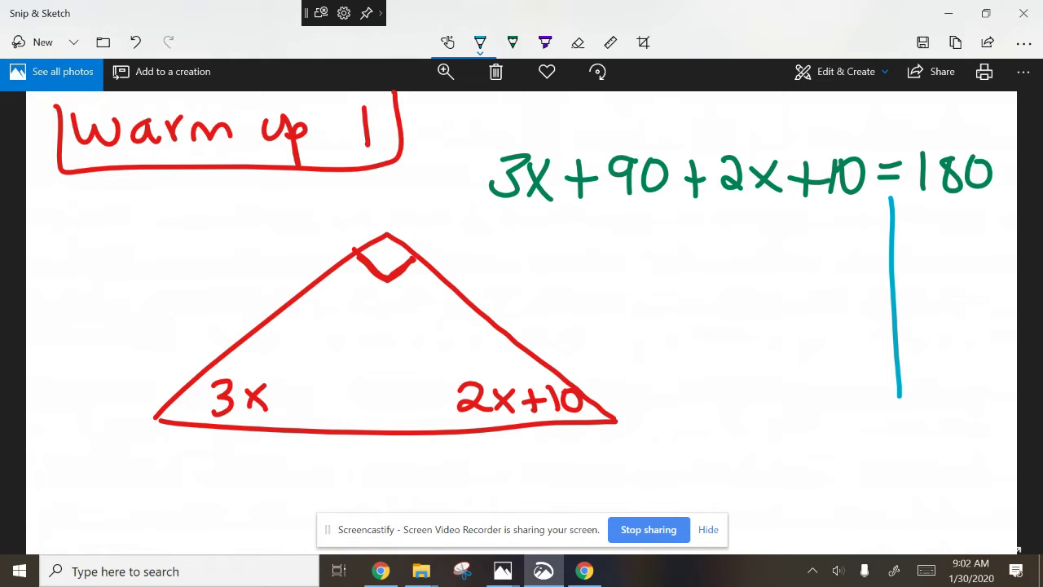
left_click_drag(491, 215, 549, 210)
left_click_drag(713, 206, 794, 206)
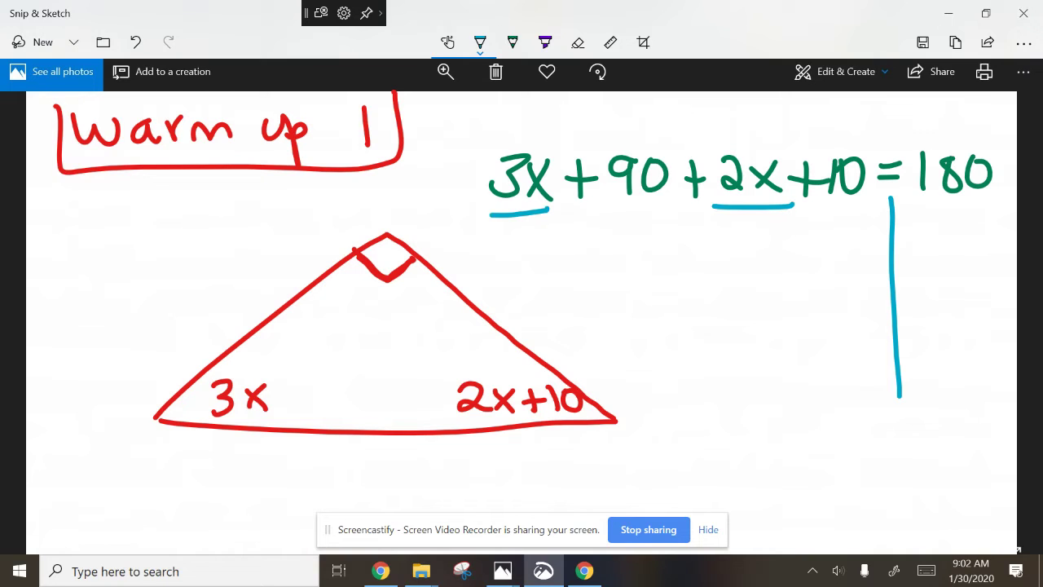
mouse_move(586, 236)
left_mouse_down()
mouse_move(562, 277)
mouse_move(627, 279)
mouse_move(601, 279)
left_mouse_up()
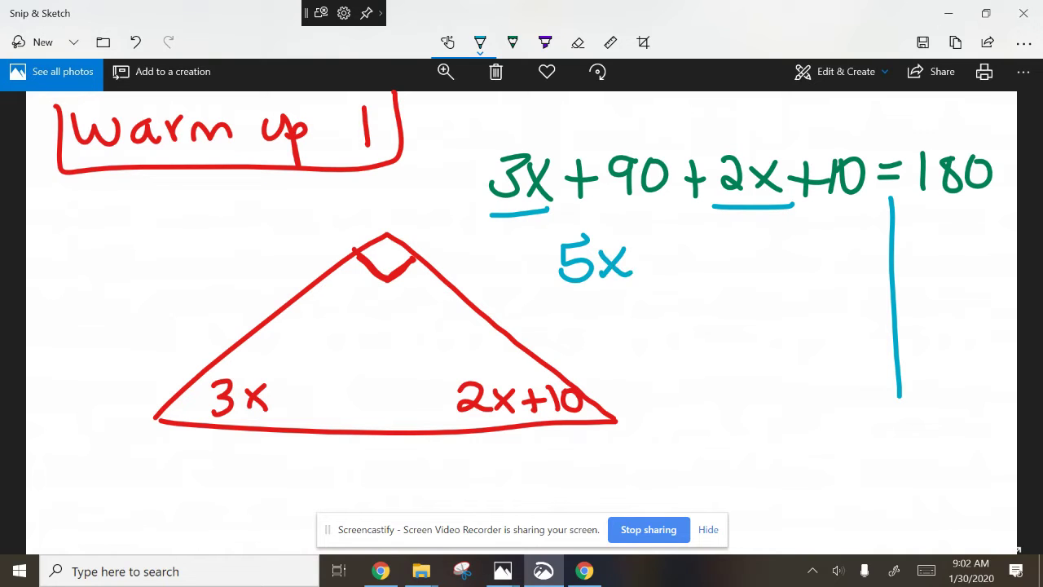
left_click_drag(613, 208, 642, 203)
left_click_drag(819, 204, 865, 201)
mouse_move(675, 250)
left_mouse_down()
mouse_move(677, 282)
mouse_move(693, 266)
left_mouse_up()
mouse_move(714, 241)
left_mouse_down()
mouse_move(713, 275)
mouse_move(743, 249)
mouse_move(775, 248)
left_mouse_up()
mouse_move(846, 252)
left_mouse_down()
mouse_move(881, 249)
mouse_move(880, 265)
left_mouse_up()
mouse_move(913, 233)
left_mouse_down()
mouse_move(914, 277)
mouse_move(942, 248)
mouse_move(968, 248)
left_mouse_up()
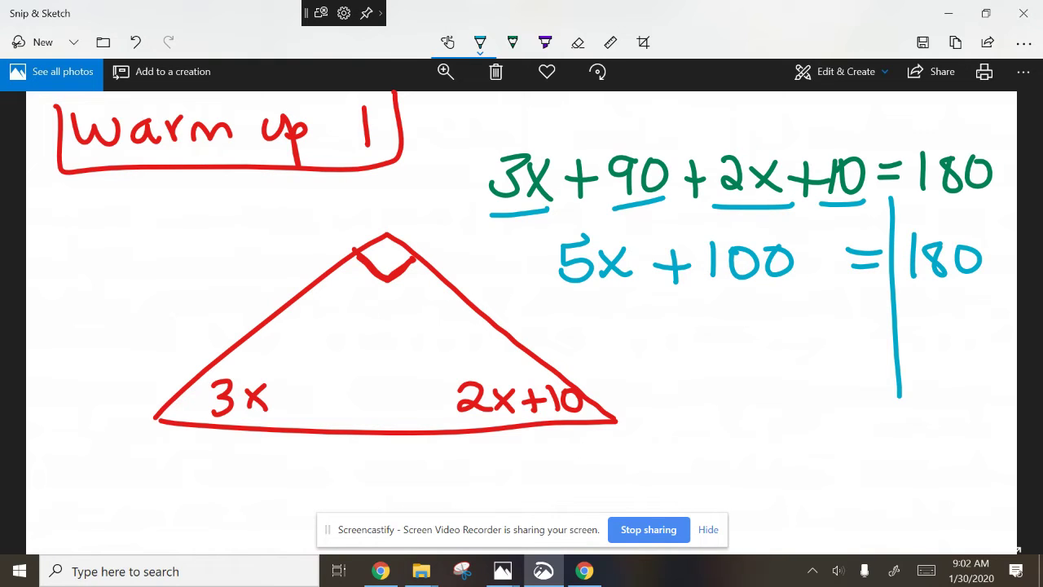
Step: In darker blue, subtract 100 from both sides and show the 100s cancel
left_click(480, 42)
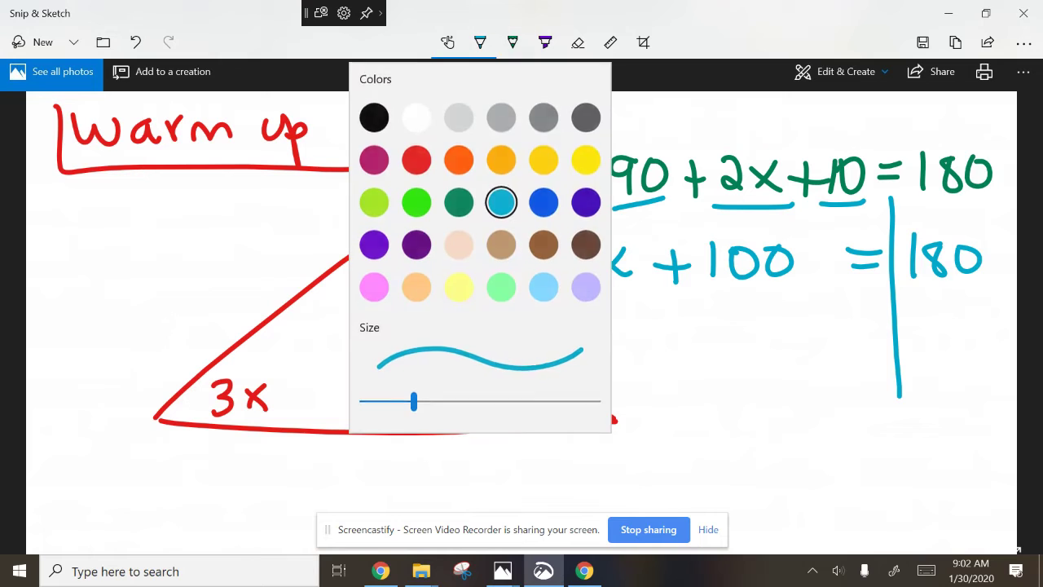
left_click(541, 194)
left_click_drag(665, 312, 690, 310)
mouse_move(719, 297)
left_mouse_down()
mouse_move(717, 330)
mouse_move(741, 304)
mouse_move(782, 300)
left_mouse_up()
left_click_drag(878, 297, 916, 291)
mouse_move(923, 290)
left_mouse_down()
mouse_move(924, 315)
mouse_move(942, 290)
mouse_move(967, 286)
left_mouse_up()
left_click_drag(865, 323, 994, 321)
left_click_drag(684, 339, 820, 334)
left_click_drag(762, 351, 774, 373)
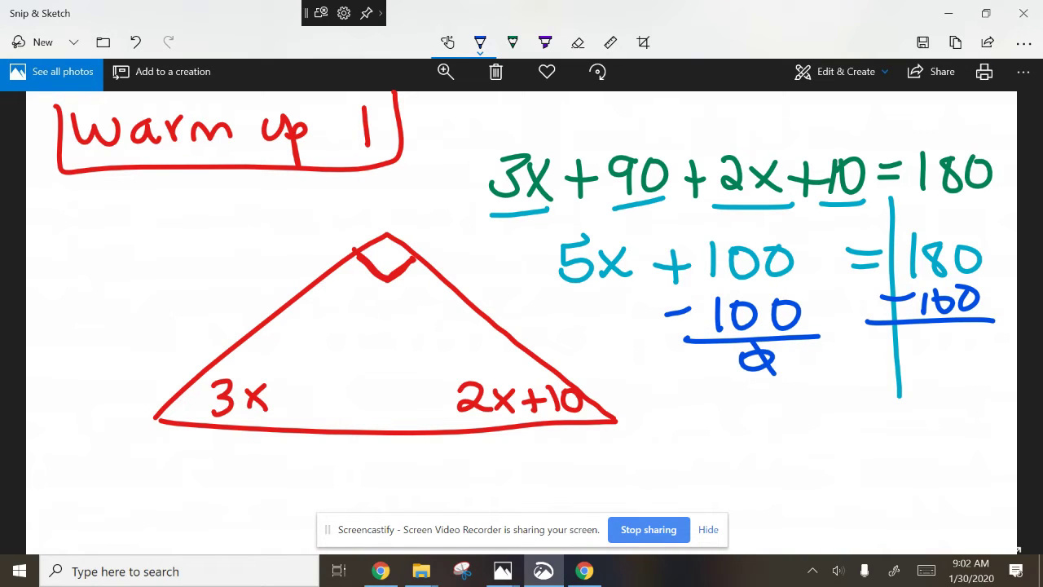
Step: Arrow down to a new line reading 5x = 80 and draw a division bar
mouse_move(603, 301)
left_mouse_down()
mouse_move(747, 420)
mouse_move(745, 443)
left_mouse_up()
mouse_move(829, 390)
left_mouse_down()
mouse_move(806, 399)
mouse_move(798, 423)
mouse_move(865, 425)
left_mouse_up()
mouse_move(866, 397)
left_mouse_down()
mouse_move(839, 426)
mouse_move(900, 407)
mouse_move(900, 417)
left_mouse_up()
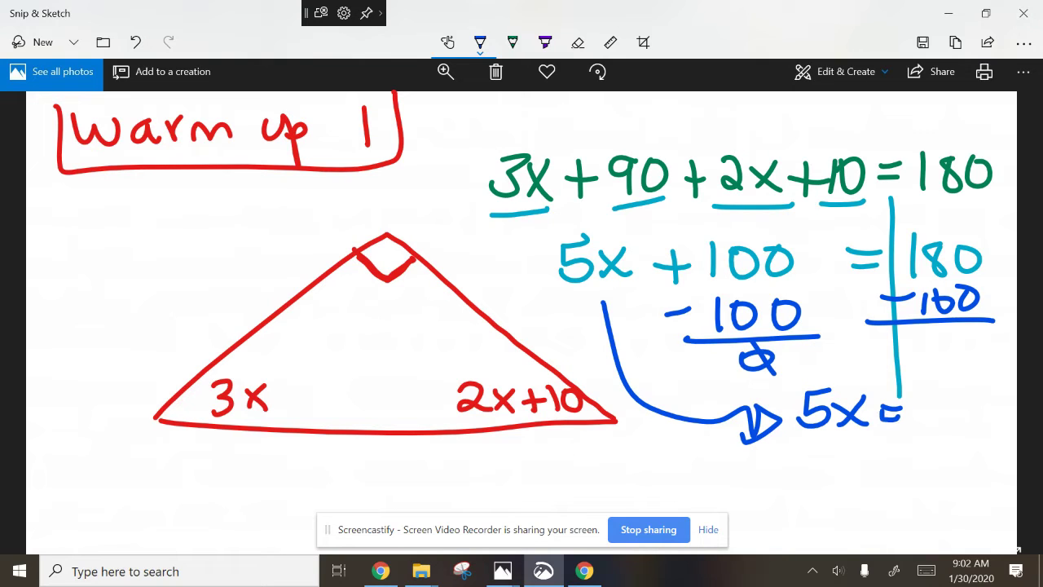
mouse_move(947, 392)
left_mouse_down()
mouse_move(929, 428)
mouse_move(944, 394)
left_mouse_up()
mouse_move(969, 391)
left_mouse_down()
mouse_move(958, 396)
mouse_move(967, 391)
left_mouse_up()
mouse_move(787, 443)
left_mouse_down()
mouse_move(866, 440)
mouse_move(812, 483)
left_mouse_up()
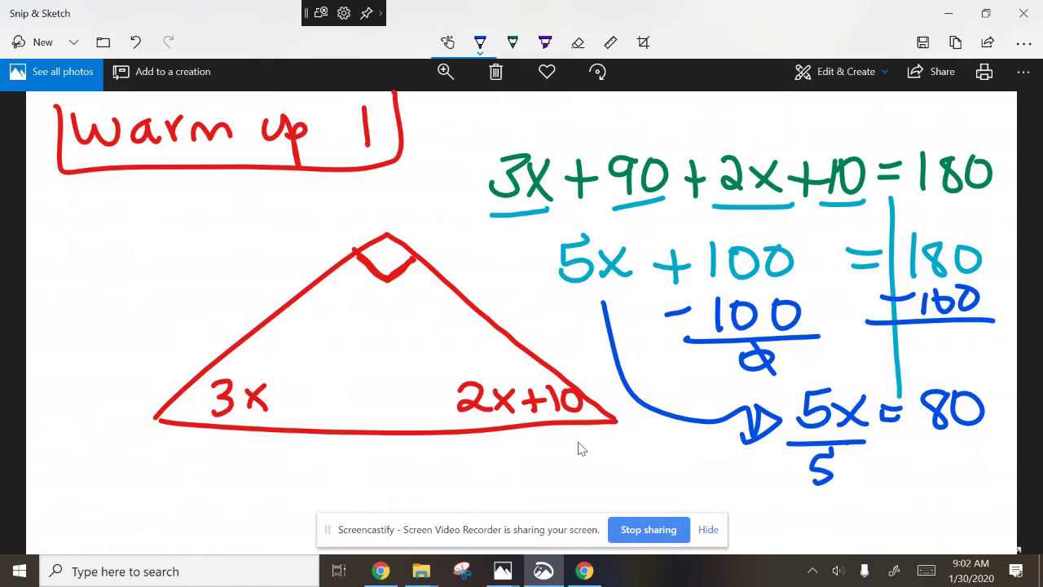
Step: Write /5 under 5x and 80, then write and outline x=16 below the triangle
left_click_drag(915, 442, 1001, 429)
mouse_move(970, 441)
left_mouse_down()
mouse_move(950, 456)
mouse_move(943, 483)
left_mouse_up()
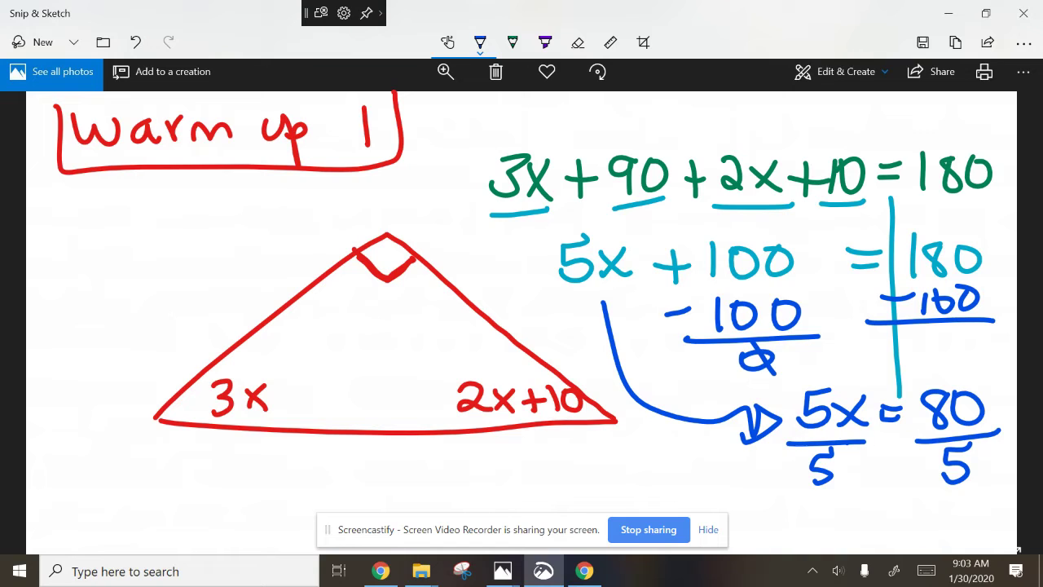
left_click_drag(478, 457, 505, 488)
mouse_move(504, 455)
left_mouse_down()
mouse_move(476, 487)
mouse_move(546, 465)
mouse_move(548, 479)
left_mouse_up()
left_click_drag(563, 455, 561, 489)
mouse_move(601, 458)
left_mouse_down()
mouse_move(588, 477)
mouse_move(569, 424)
mouse_move(458, 444)
mouse_move(489, 509)
mouse_move(629, 491)
mouse_move(620, 444)
left_mouse_up()
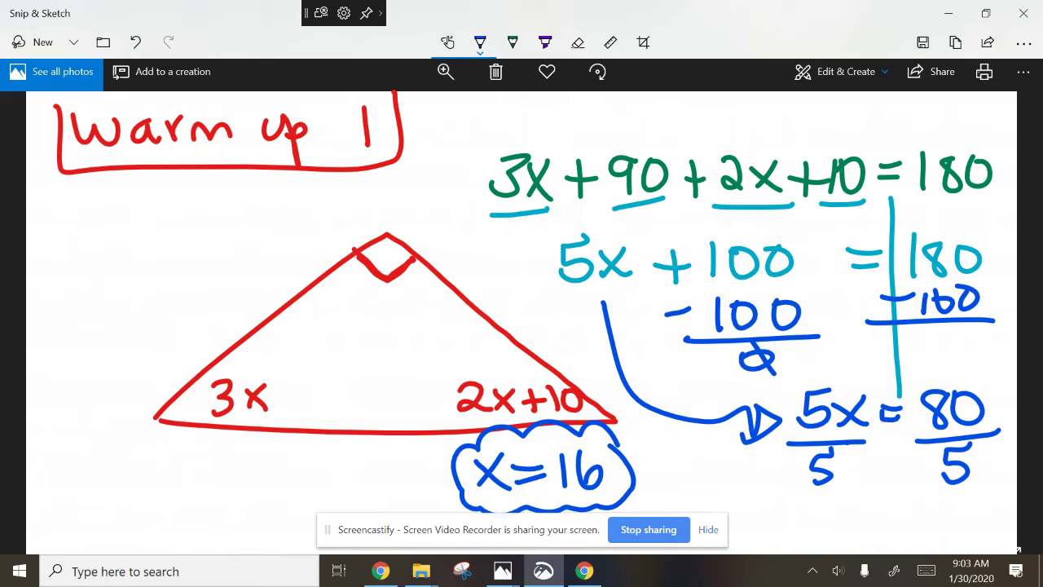
Step: Erase all ink from the canvas
left_click(578, 42)
left_click(578, 42)
left_click(580, 85)
Step: Handwrite 'Warm up 2' in blue and box it
mouse_move(54, 121)
left_mouse_down()
mouse_move(106, 121)
mouse_move(145, 146)
mouse_move(175, 122)
mouse_move(236, 147)
left_mouse_up()
left_click_drag(299, 119, 348, 173)
left_click_drag(338, 138, 437, 145)
mouse_move(45, 96)
left_mouse_down()
mouse_move(81, 158)
mouse_move(425, 171)
mouse_move(456, 95)
left_mouse_up()
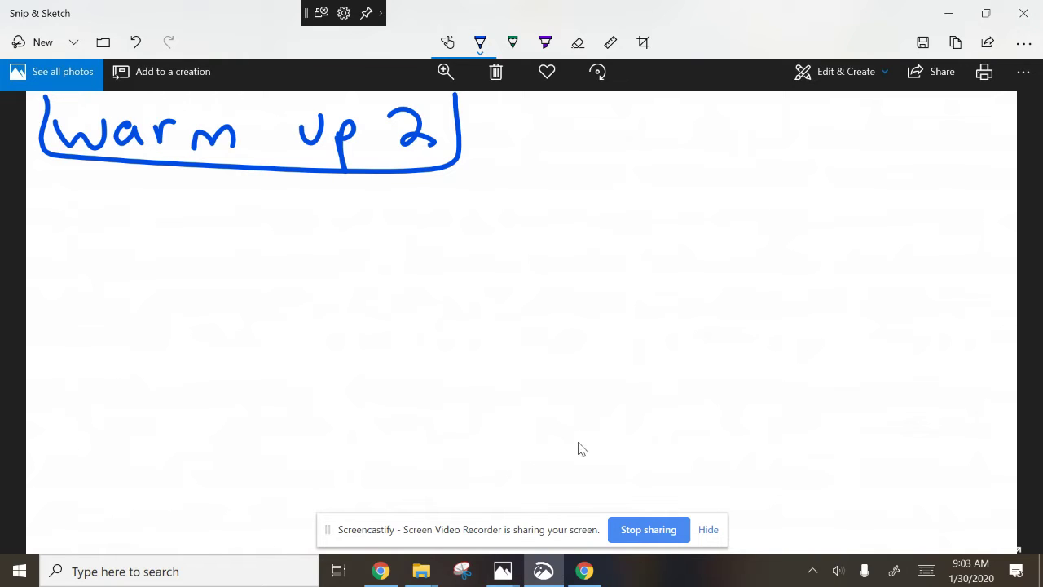
Step: Draw a long double-arrowed horizontal line with a triangle standing on it
left_click_drag(86, 354, 626, 328)
mouse_move(259, 338)
left_mouse_down()
mouse_move(309, 285)
mouse_move(375, 298)
mouse_move(399, 335)
left_mouse_up()
mouse_move(629, 314)
left_mouse_down()
mouse_move(628, 346)
mouse_move(629, 320)
left_mouse_up()
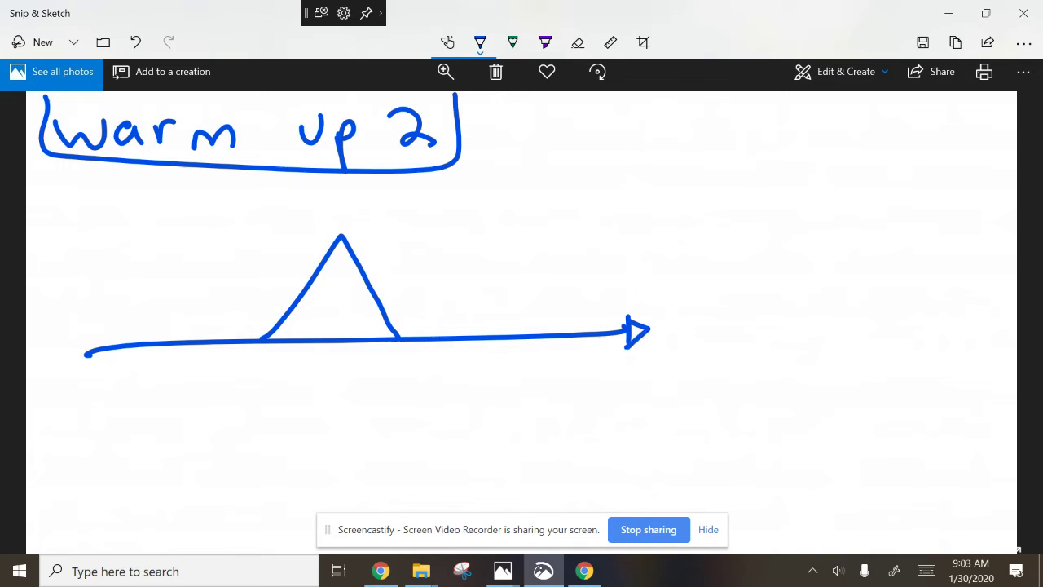
mouse_move(95, 337)
left_mouse_down()
mouse_move(98, 364)
mouse_move(74, 347)
left_mouse_up()
left_click_drag(74, 346, 86, 355)
Step: With a thinner red pen, label the exterior angle x, the right base angle y, and the apex z
left_click(480, 42)
left_click(413, 156)
left_click(480, 42)
left_click_drag(414, 400, 386, 400)
left_click(580, 448)
mouse_move(249, 312)
left_mouse_down()
mouse_move(231, 332)
mouse_move(250, 331)
left_mouse_up()
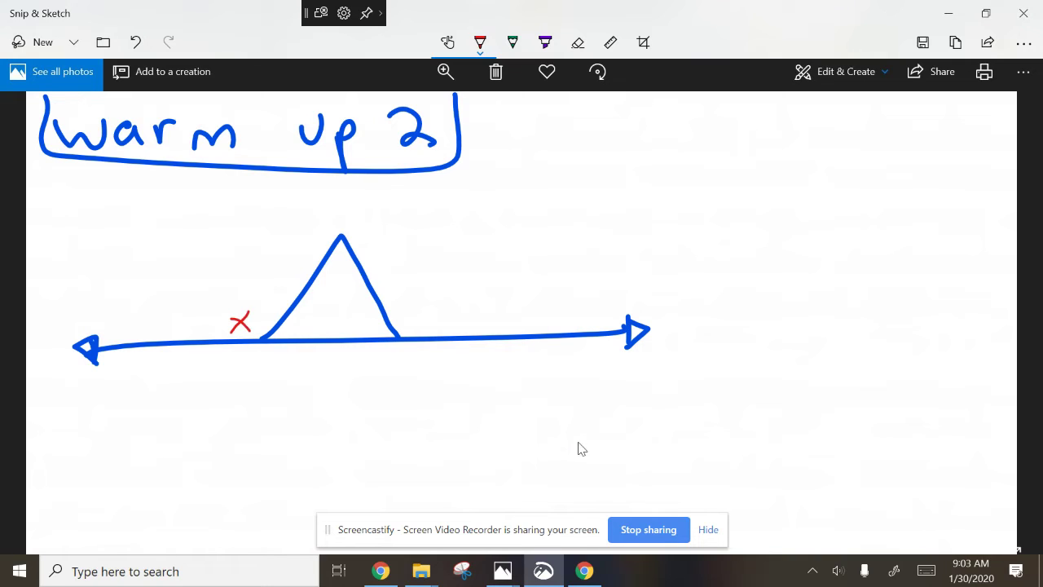
mouse_move(356, 322)
left_mouse_down()
mouse_move(373, 330)
mouse_move(351, 356)
left_mouse_up()
mouse_move(333, 261)
left_mouse_down()
mouse_move(335, 272)
mouse_move(350, 272)
left_mouse_up()
Step: In yellow, write 50° inside the left base angle and 120° outside the right
left_click(480, 42)
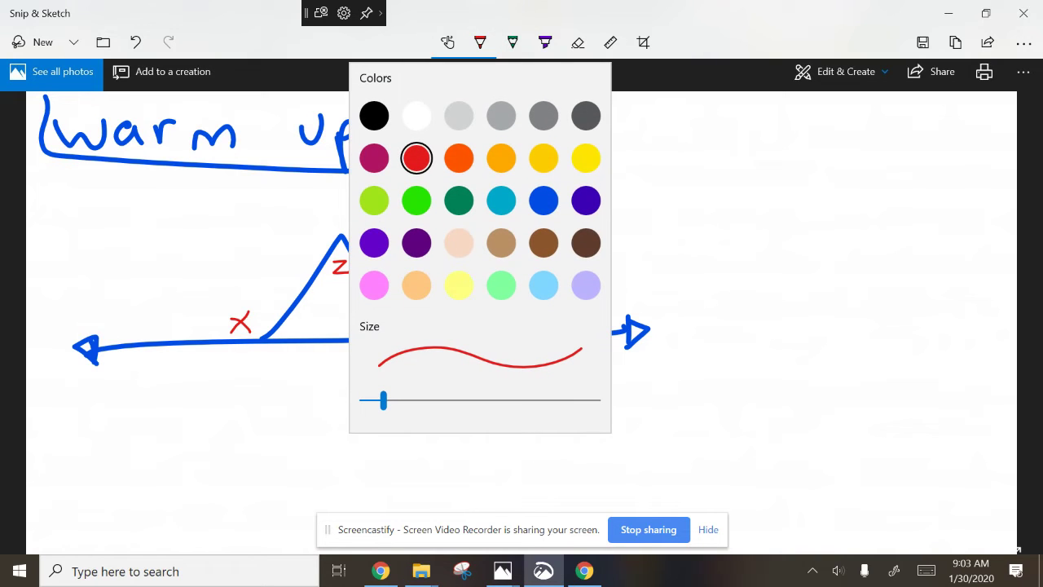
left_click(544, 158)
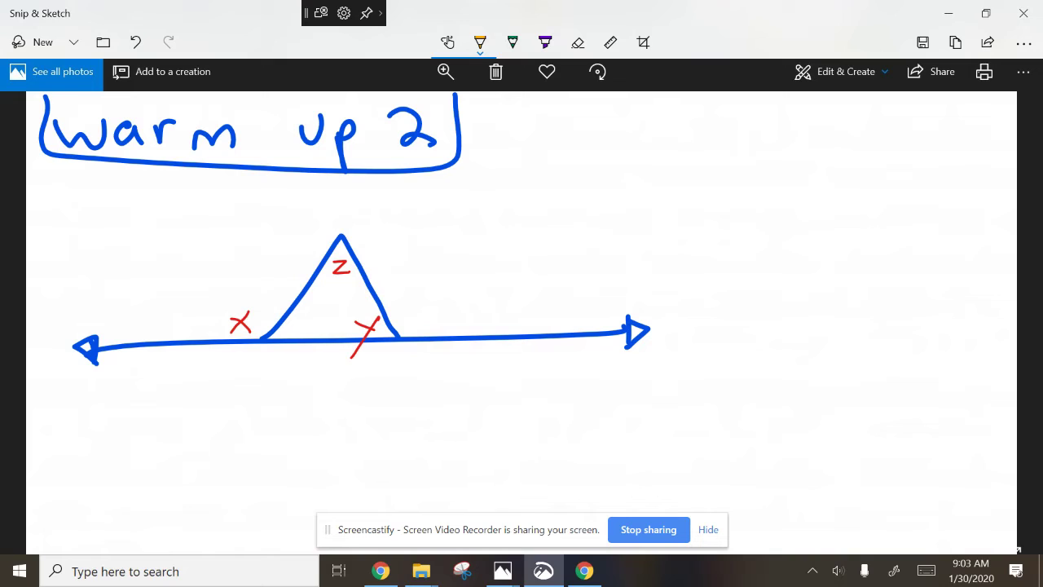
mouse_move(303, 310)
left_mouse_down()
mouse_move(286, 330)
mouse_move(315, 316)
mouse_move(311, 303)
left_mouse_up()
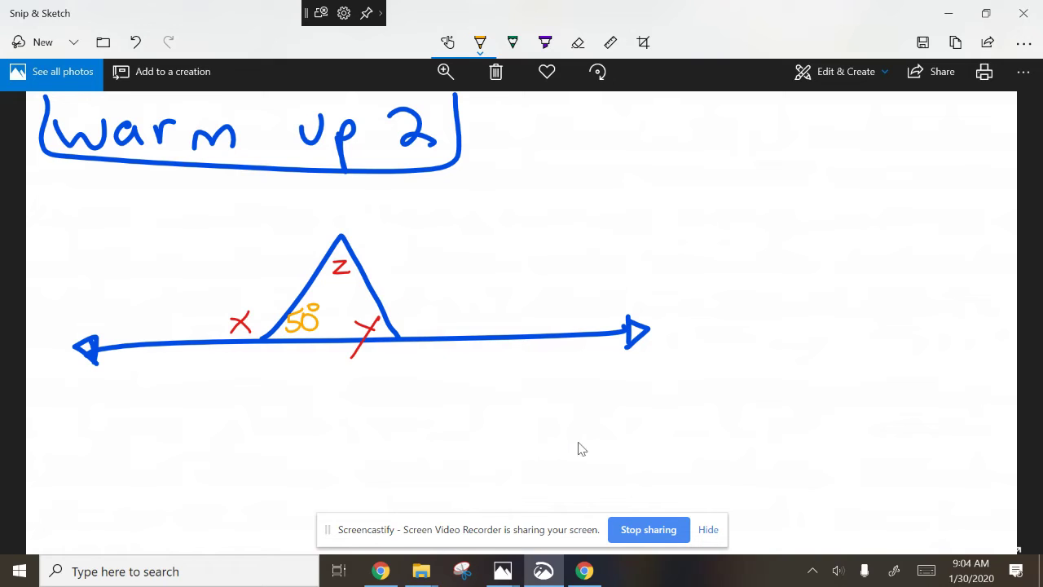
mouse_move(405, 301)
left_mouse_down()
mouse_move(406, 324)
mouse_move(419, 324)
mouse_move(463, 297)
left_mouse_up()
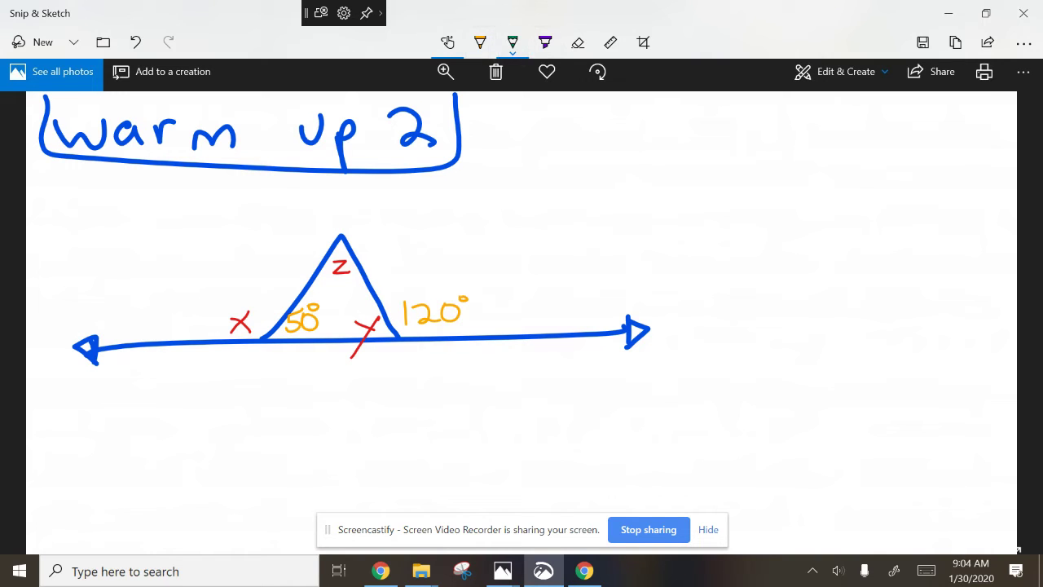
Step: Draw a dark purple highlight arc over x and 50°, redrawing it once, and write 130° above in yellow
left_click(511, 42)
left_click(512, 42)
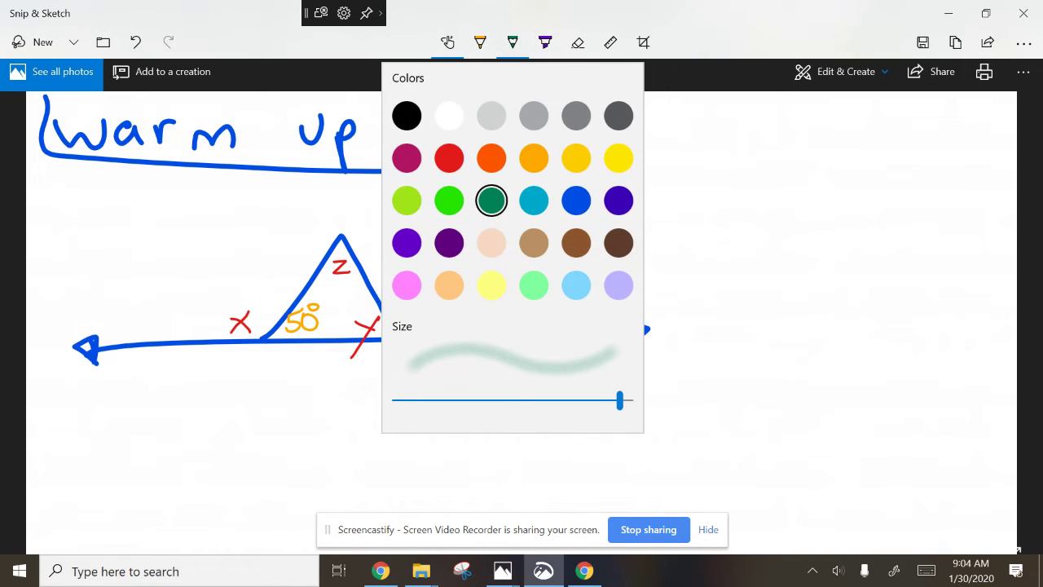
left_click(449, 242)
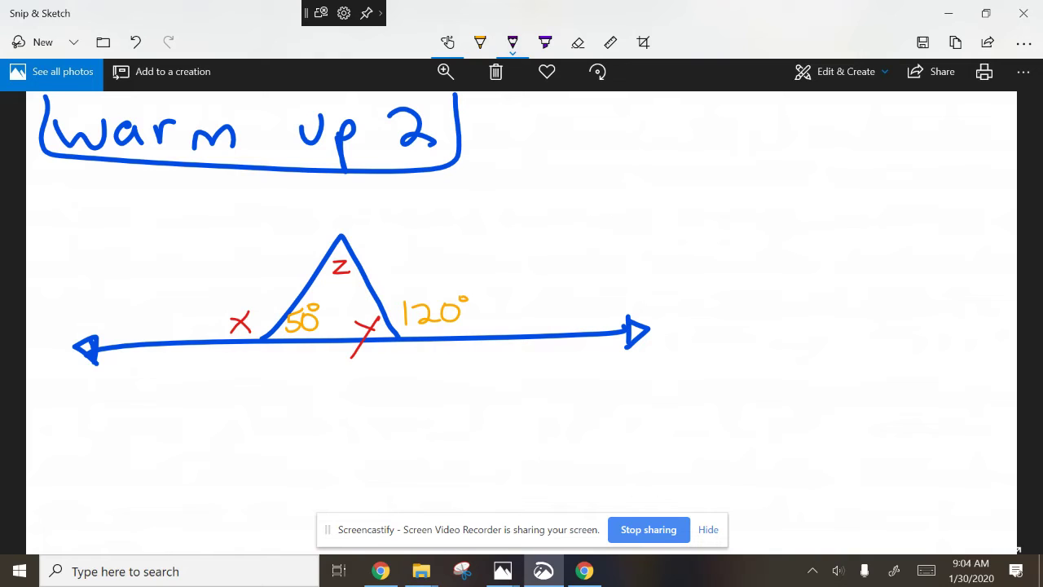
mouse_move(202, 337)
left_mouse_down()
mouse_move(213, 312)
mouse_move(285, 276)
mouse_move(339, 317)
mouse_move(342, 335)
mouse_move(295, 282)
mouse_move(205, 349)
mouse_move(281, 280)
mouse_move(343, 336)
mouse_move(308, 285)
mouse_move(209, 338)
left_mouse_up()
key("ctrl+z")
mouse_move(306, 299)
left_mouse_down()
mouse_move(332, 336)
mouse_move(285, 285)
mouse_move(231, 290)
mouse_move(196, 331)
mouse_move(277, 282)
mouse_move(301, 295)
mouse_move(194, 336)
left_mouse_up()
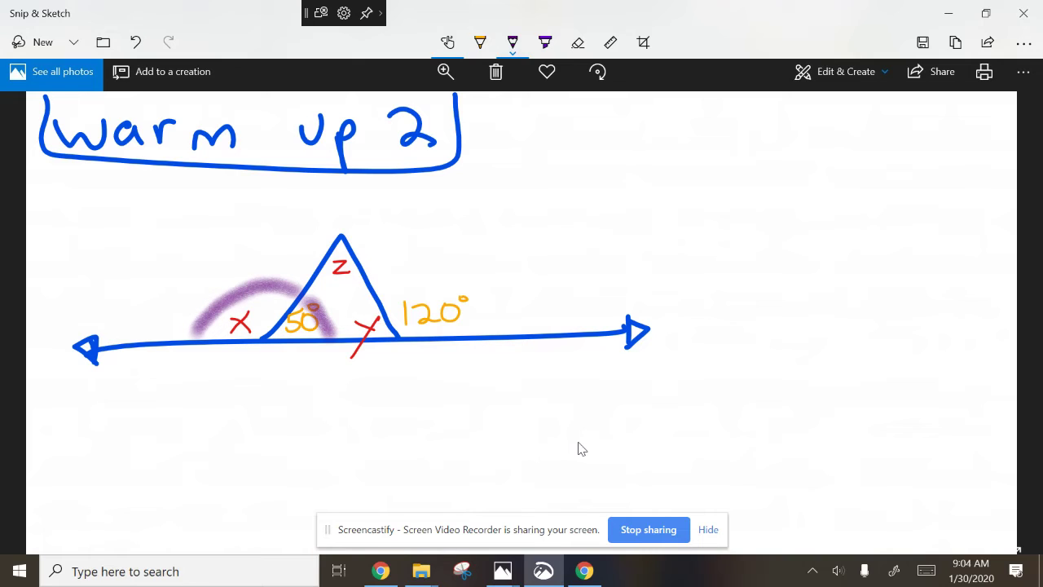
left_click(480, 41)
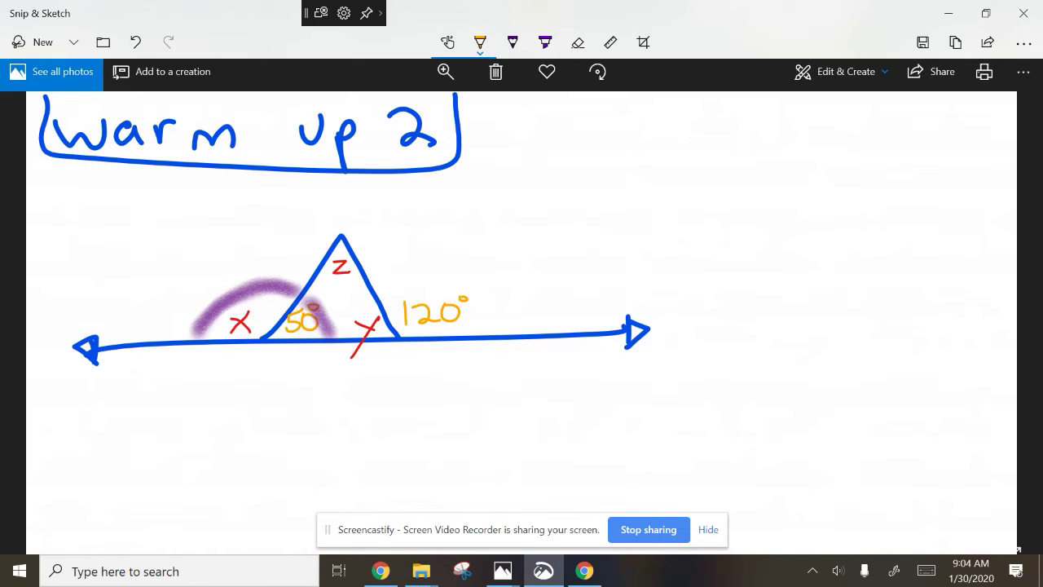
mouse_move(201, 266)
left_mouse_down()
mouse_move(197, 286)
mouse_move(250, 251)
left_mouse_up()
Step: Undo the 130° note and arc, then draw an arrow from x down to 130°
key("ctrl+z")
key("ctrl+z")
key("ctrl+z")
key("ctrl+z")
key("ctrl+z")
key("ctrl+z")
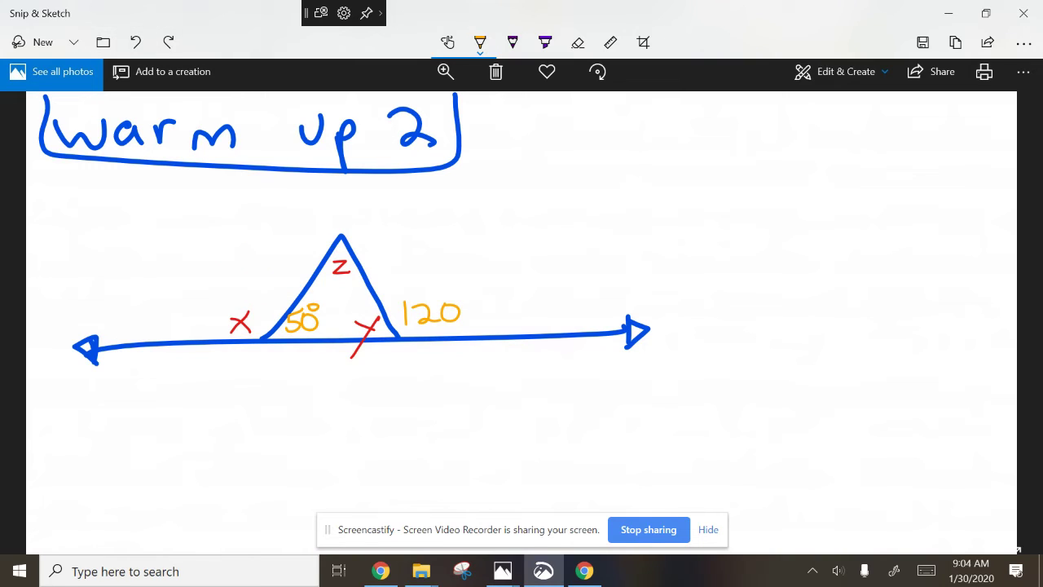
left_click_drag(234, 349, 235, 389)
mouse_move(225, 393)
left_mouse_down()
mouse_move(235, 410)
mouse_move(226, 392)
left_mouse_up()
left_click_drag(208, 432, 214, 458)
mouse_move(218, 442)
left_mouse_down()
mouse_move(236, 435)
mouse_move(228, 458)
left_mouse_up()
mouse_move(247, 435)
left_mouse_down()
mouse_move(247, 449)
mouse_move(259, 430)
left_mouse_up()
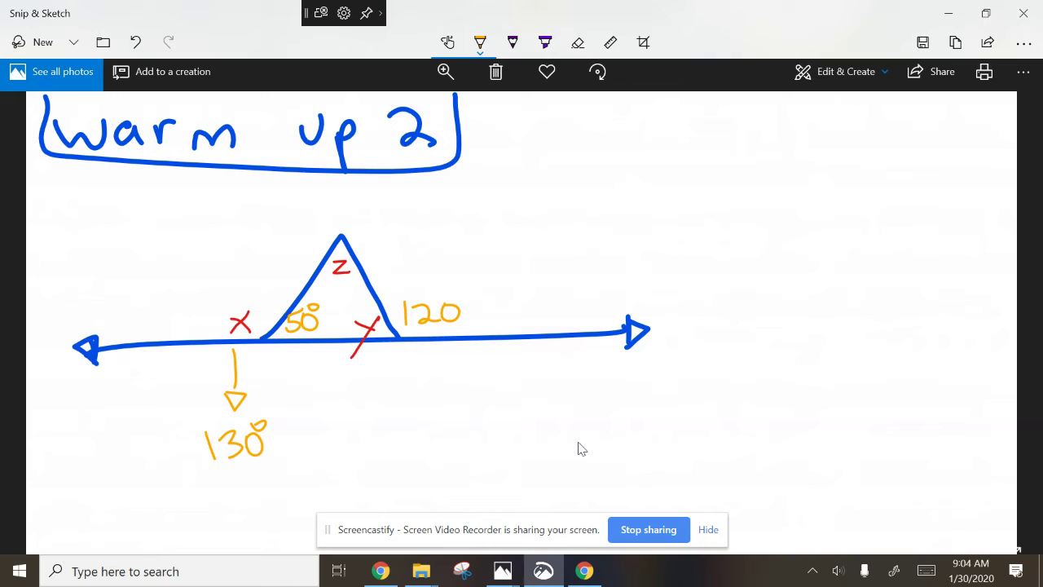
Step: Highlight a purple arc around the 120 angle, erasing a faint first attempt
left_click(512, 42)
mouse_move(479, 342)
left_mouse_down()
mouse_move(444, 291)
mouse_move(358, 286)
mouse_move(314, 335)
mouse_move(399, 279)
mouse_move(475, 331)
mouse_move(456, 308)
mouse_move(380, 292)
mouse_move(328, 337)
left_mouse_up()
key("ctrl+z")
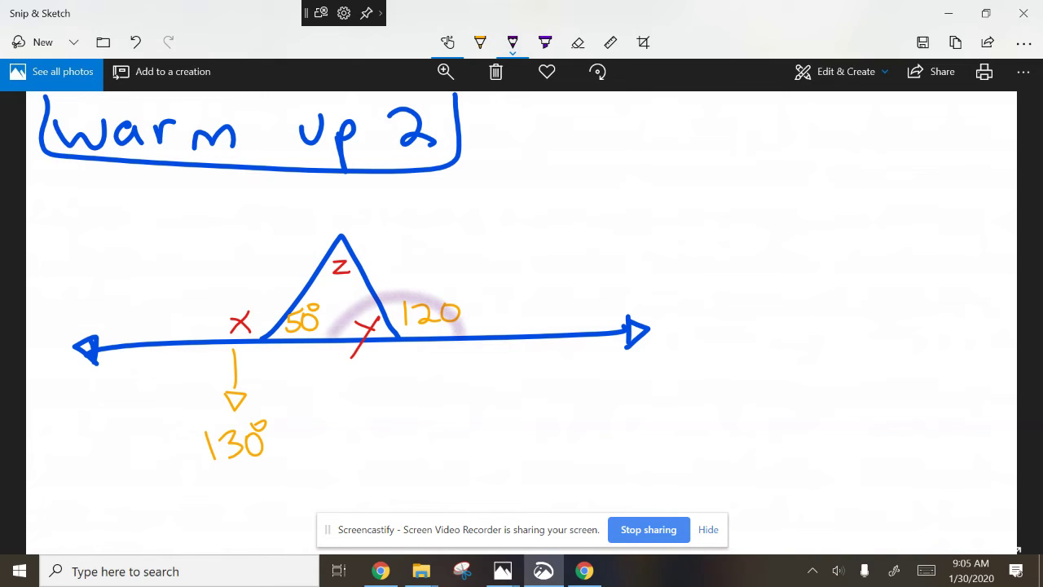
left_click(577, 41)
left_click(383, 298)
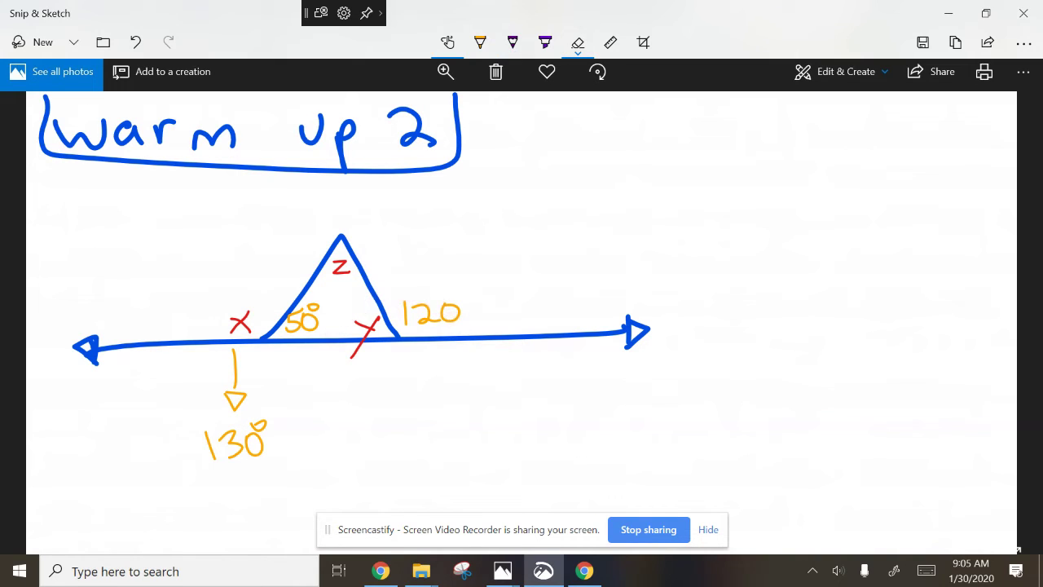
left_click(512, 41)
mouse_move(489, 334)
left_mouse_down()
mouse_move(437, 295)
mouse_move(394, 291)
mouse_move(351, 328)
mouse_move(376, 323)
mouse_move(386, 332)
mouse_move(396, 311)
mouse_move(380, 332)
mouse_move(355, 334)
mouse_move(376, 335)
left_mouse_up()
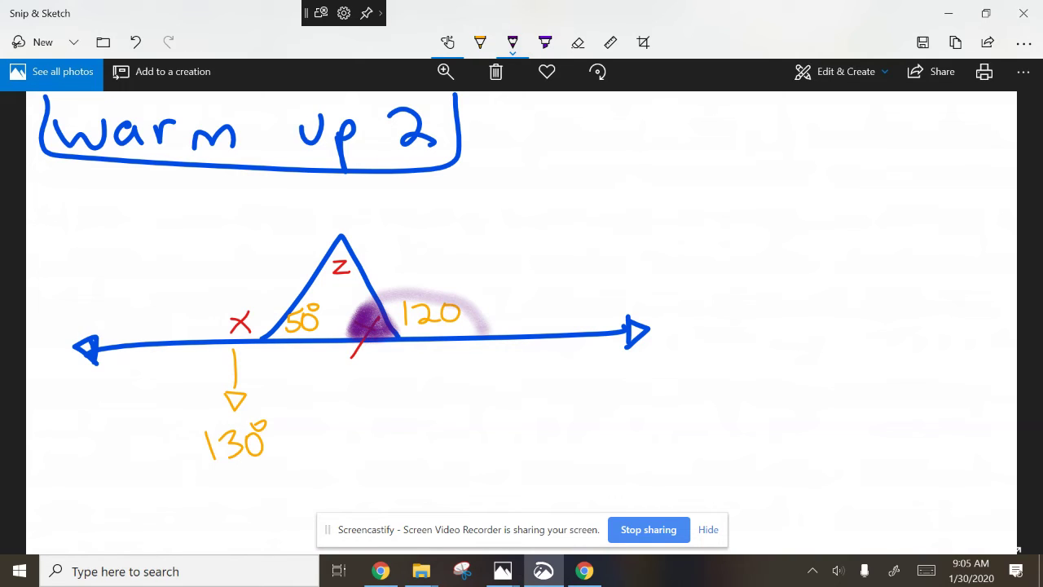
Step: Draw a yellow arrow down from y toward 60, then undo the attempt
left_click(480, 43)
mouse_move(378, 335)
left_mouse_down()
mouse_move(390, 386)
mouse_move(402, 370)
left_mouse_up()
mouse_move(397, 405)
left_mouse_down()
mouse_move(391, 432)
mouse_move(415, 405)
left_mouse_up()
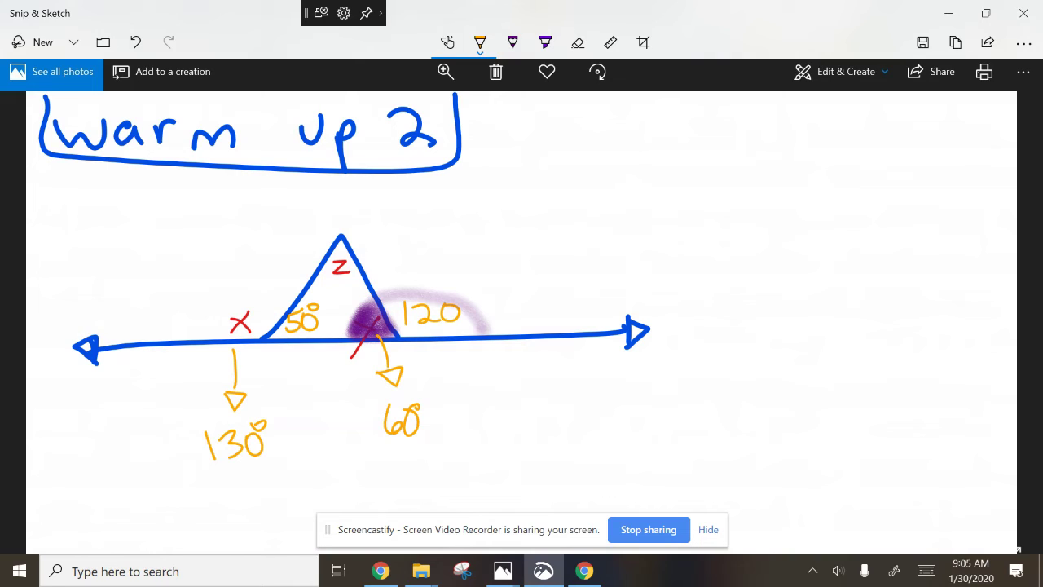
left_click(135, 42)
left_click(135, 42)
left_click(136, 42)
left_click(135, 42)
left_click(135, 42)
left_click(135, 41)
left_click(135, 42)
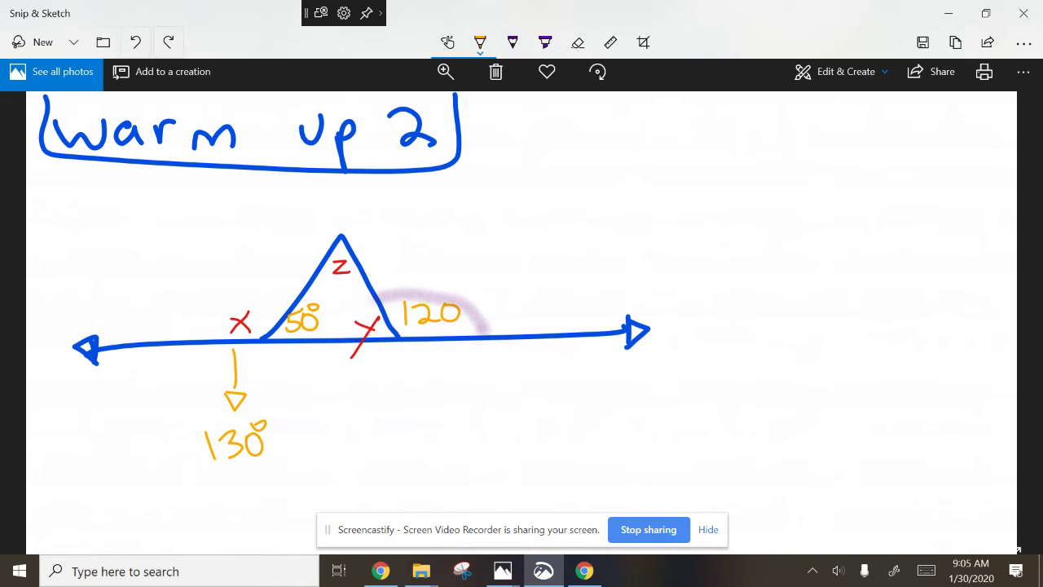
left_click(135, 42)
Step: Redraw the arrow from y to 60°, and circle 50°, 60° and z in yellow
mouse_move(389, 337)
left_mouse_down()
mouse_move(393, 375)
mouse_move(406, 383)
left_mouse_up()
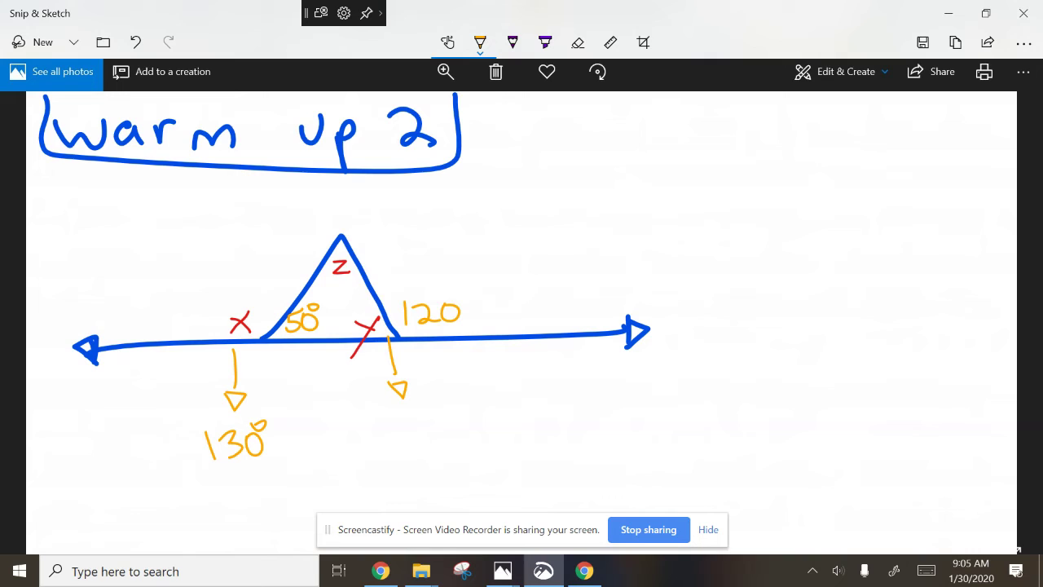
mouse_move(382, 421)
left_mouse_down()
mouse_move(393, 433)
mouse_move(423, 415)
left_mouse_up()
left_click_drag(303, 283, 300, 285)
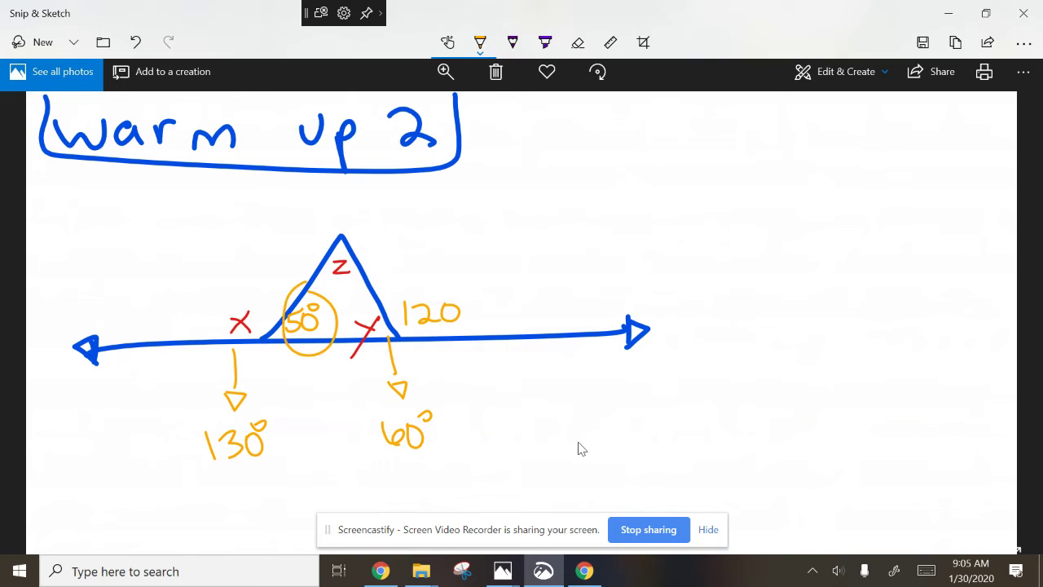
left_click_drag(403, 403, 407, 403)
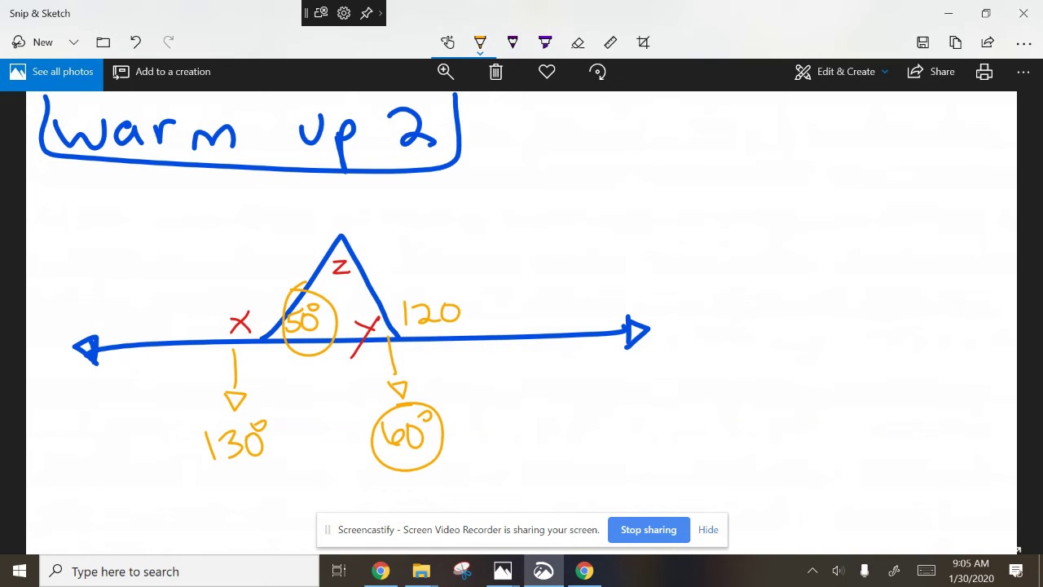
mouse_move(334, 232)
left_mouse_down()
mouse_move(368, 277)
mouse_move(359, 287)
mouse_move(350, 236)
left_mouse_up()
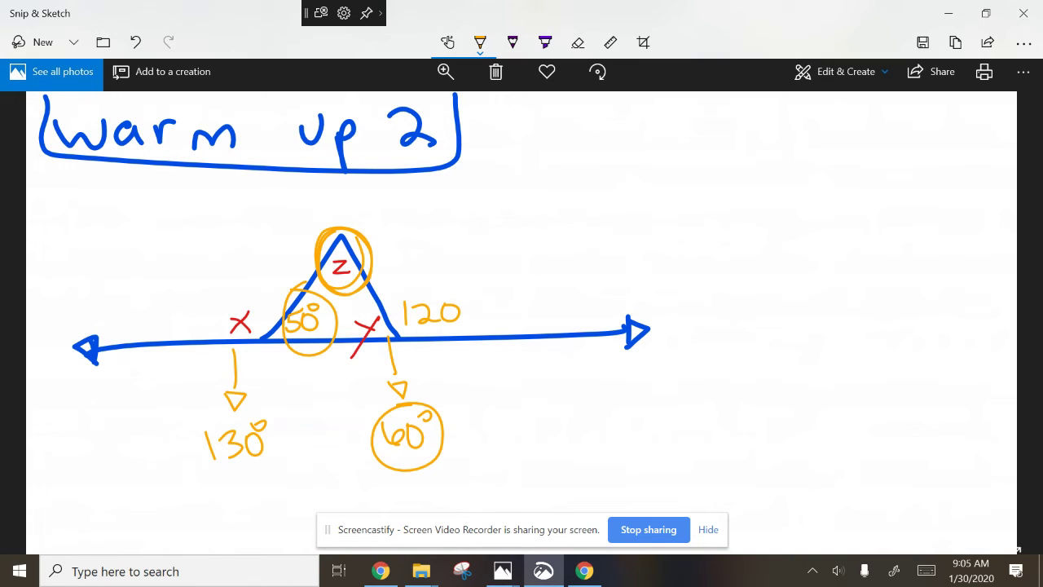
Step: Write 110 + z = 180 in yellow, circle +z, and arrow it up to 70°
mouse_move(582, 400)
left_mouse_down()
mouse_move(582, 437)
mouse_move(600, 432)
left_mouse_up()
mouse_move(633, 396)
left_mouse_down()
mouse_move(619, 430)
mouse_move(634, 398)
mouse_move(689, 417)
mouse_move(689, 432)
left_mouse_up()
mouse_move(670, 413)
left_mouse_down()
mouse_move(756, 417)
mouse_move(790, 396)
mouse_move(809, 406)
left_mouse_up()
left_click_drag(832, 385, 831, 422)
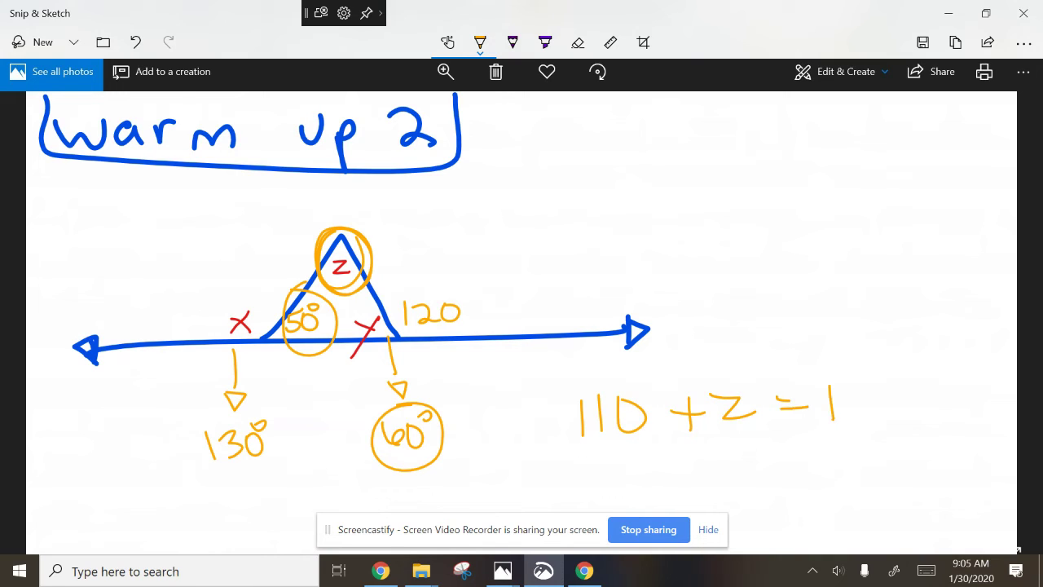
left_click_drag(867, 388, 895, 389)
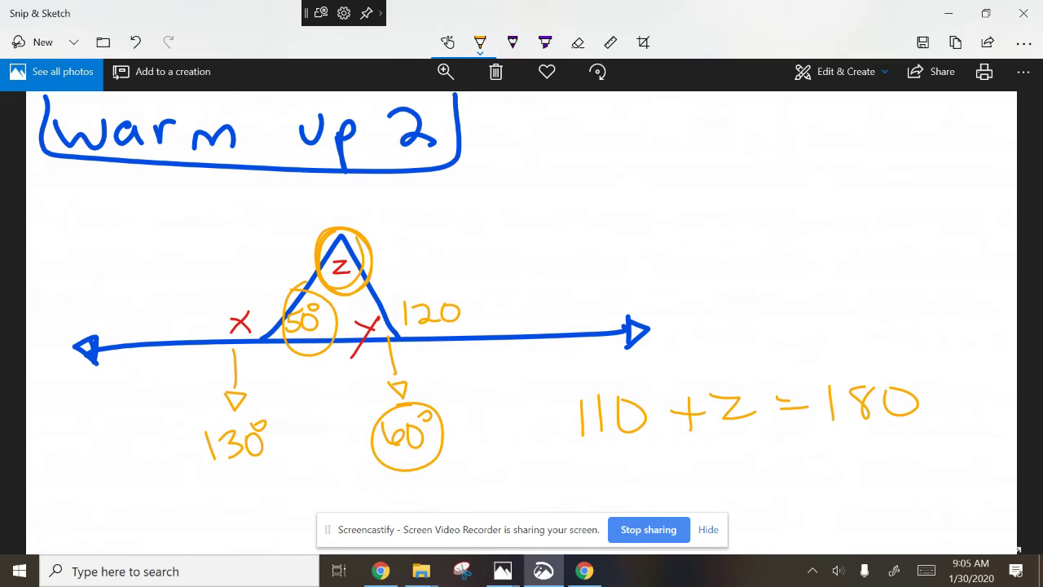
mouse_move(728, 373)
left_mouse_down()
mouse_move(711, 374)
mouse_move(728, 335)
mouse_move(738, 336)
left_mouse_up()
mouse_move(688, 293)
left_mouse_down()
mouse_move(704, 293)
mouse_move(698, 313)
left_mouse_up()
mouse_move(725, 292)
left_mouse_down()
mouse_move(717, 309)
mouse_move(737, 298)
mouse_move(734, 287)
left_mouse_up()
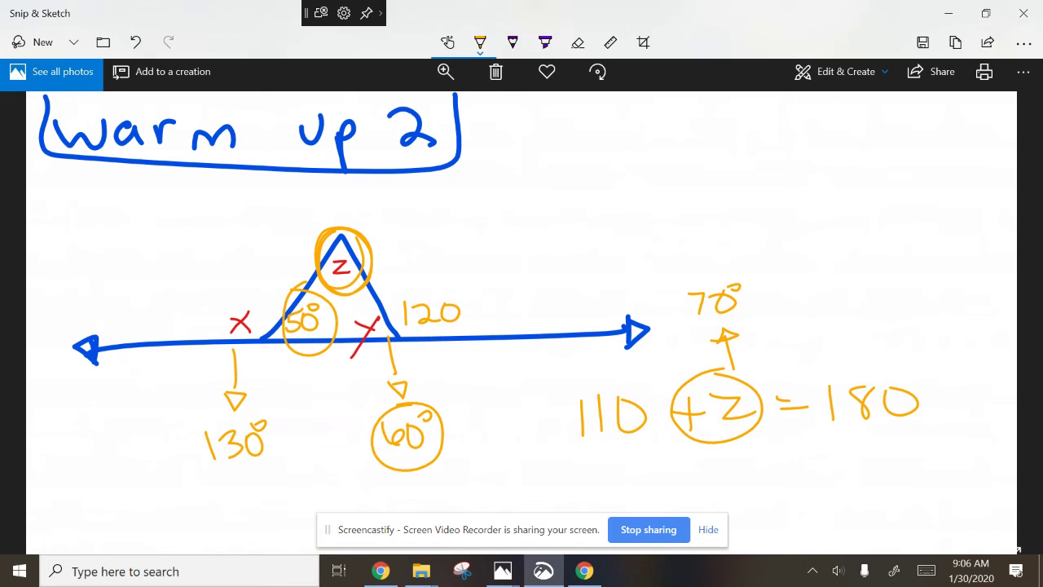
Step: Clear all ink from the canvas and switch the pen to dark indigo ink
left_click(578, 43)
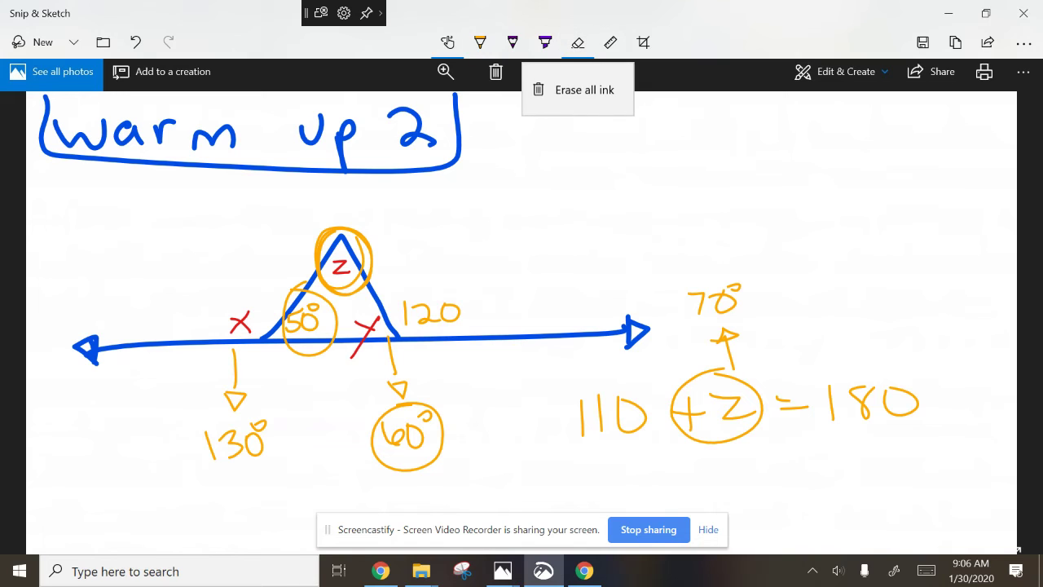
left_click(570, 89)
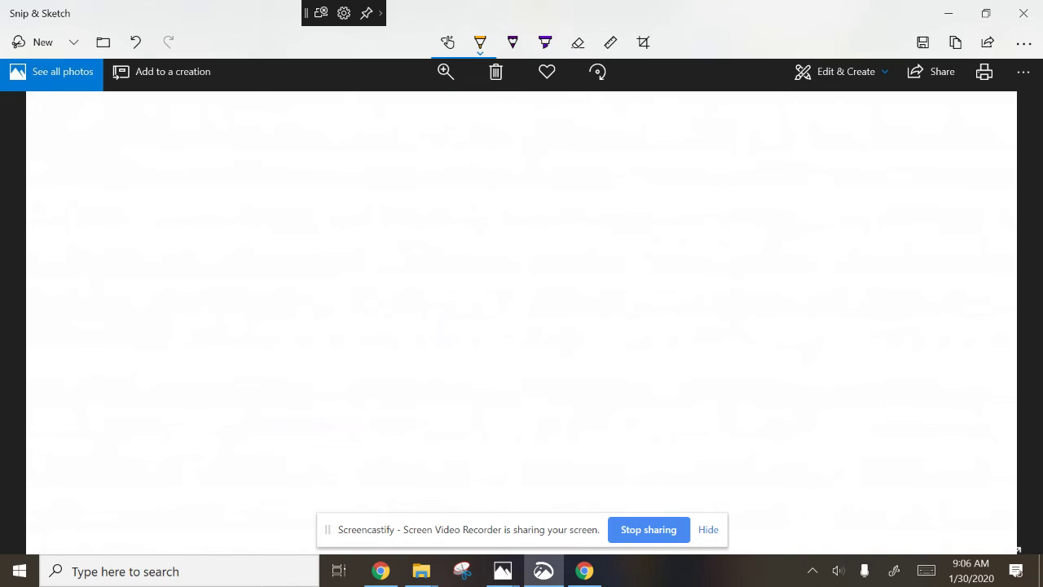
left_click(480, 42)
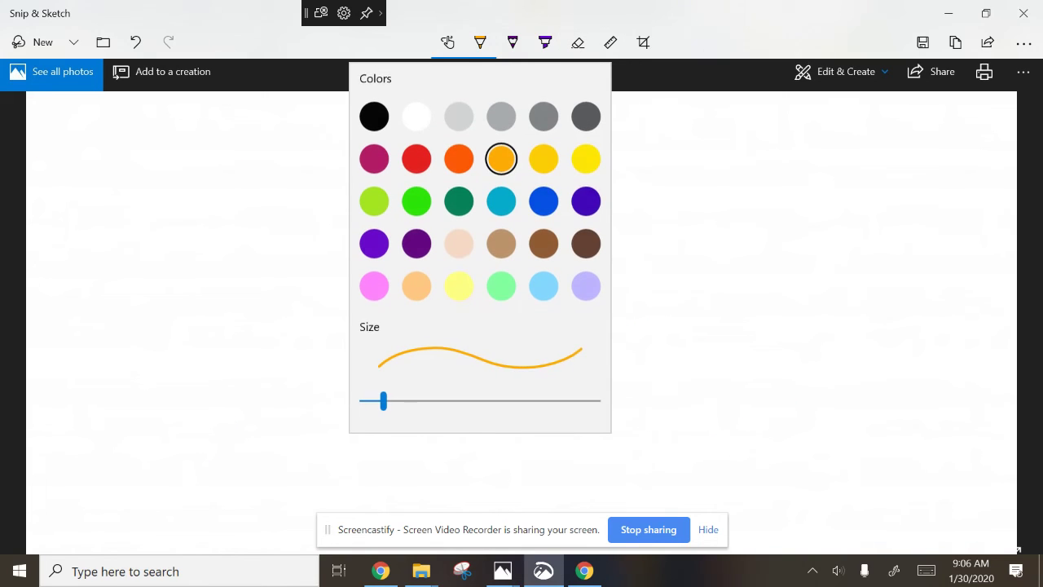
left_click(585, 200)
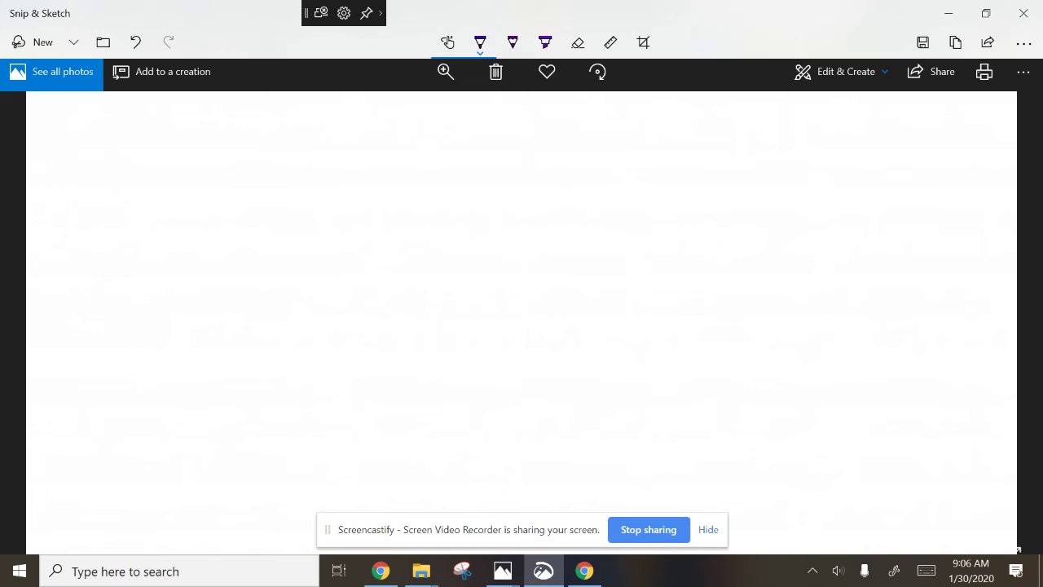
Step: Handwrite 'warm up 3' at the top of the canvas and box it in
mouse_move(94, 132)
left_mouse_down()
mouse_move(147, 126)
mouse_move(193, 136)
mouse_move(200, 151)
left_mouse_up()
mouse_move(215, 129)
left_mouse_down()
mouse_move(245, 123)
mouse_move(320, 148)
left_mouse_up()
left_click_drag(393, 123, 417, 122)
mouse_move(443, 127)
left_mouse_down()
mouse_move(442, 167)
mouse_move(443, 145)
left_mouse_up()
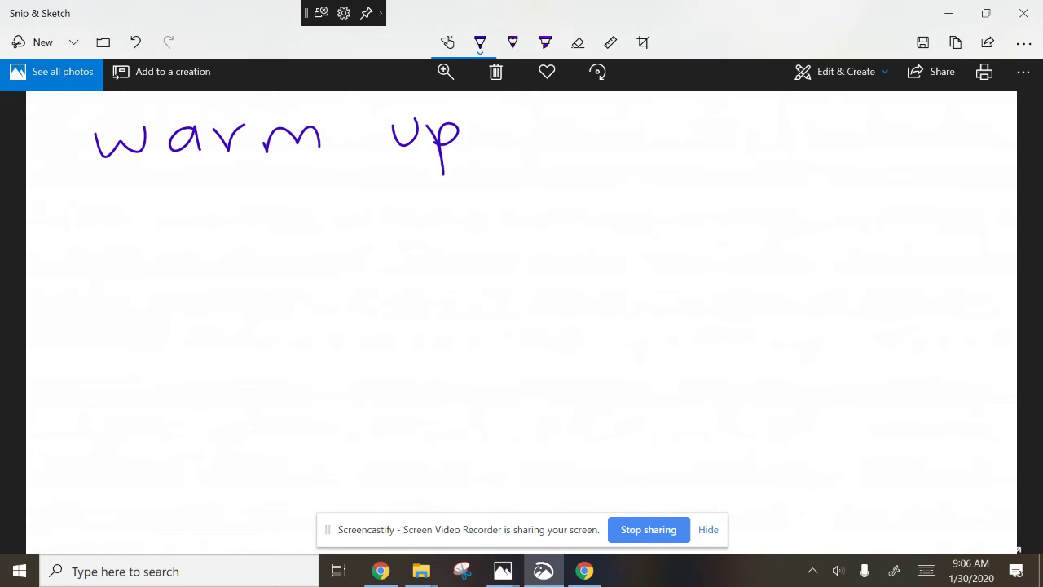
mouse_move(487, 113)
left_mouse_down()
mouse_move(498, 129)
mouse_move(489, 145)
left_mouse_up()
mouse_move(534, 93)
left_mouse_down()
mouse_move(538, 140)
mouse_move(266, 168)
mouse_move(98, 170)
mouse_move(82, 96)
left_mouse_up()
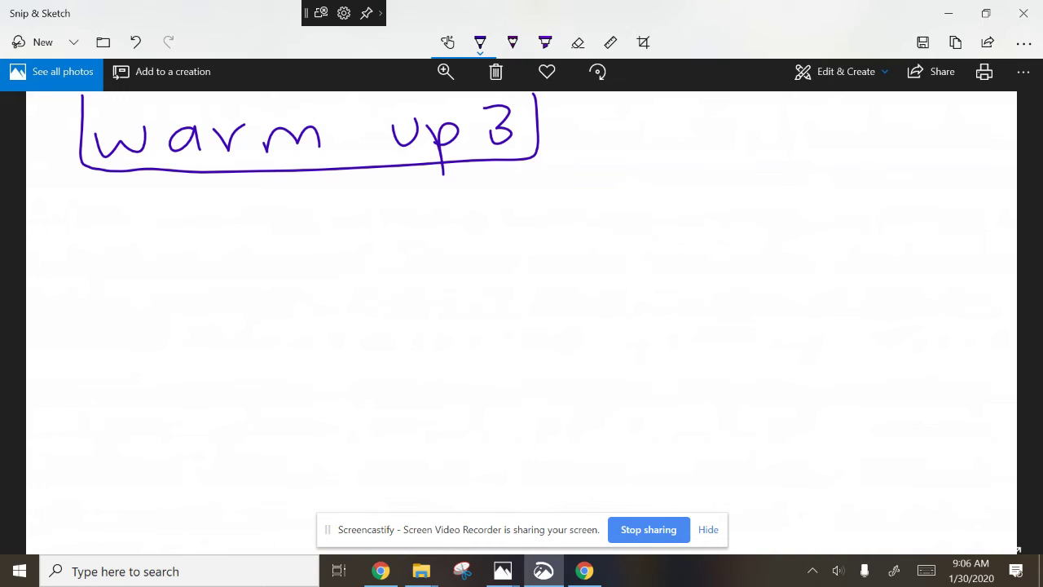
Step: Draw the crossing purple lines forming the triangle, then switch the pen ink to orange
mouse_move(371, 201)
left_mouse_down()
mouse_move(464, 495)
mouse_move(609, 368)
mouse_move(233, 262)
mouse_move(242, 276)
mouse_move(381, 194)
left_mouse_up()
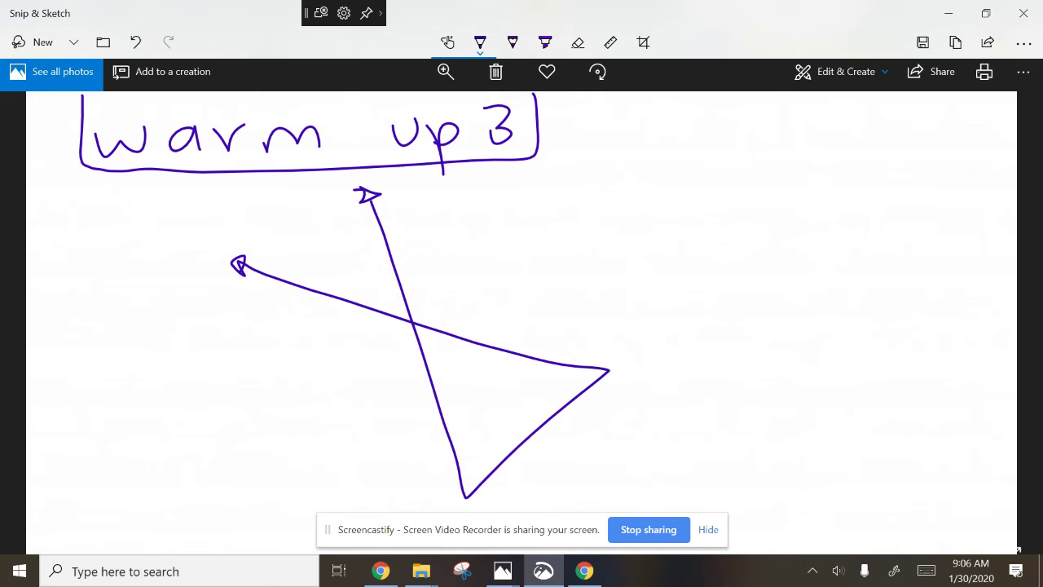
left_click(480, 42)
left_click(415, 155)
Step: Label the triangle's angles 30°, x, y, z and 70° in orange
mouse_move(343, 273)
left_mouse_down()
mouse_move(357, 284)
mouse_move(343, 295)
left_mouse_up()
mouse_move(373, 269)
left_mouse_down()
mouse_move(368, 292)
mouse_move(379, 264)
left_mouse_up()
mouse_move(425, 293)
left_mouse_down()
mouse_move(443, 318)
mouse_move(426, 318)
left_mouse_up()
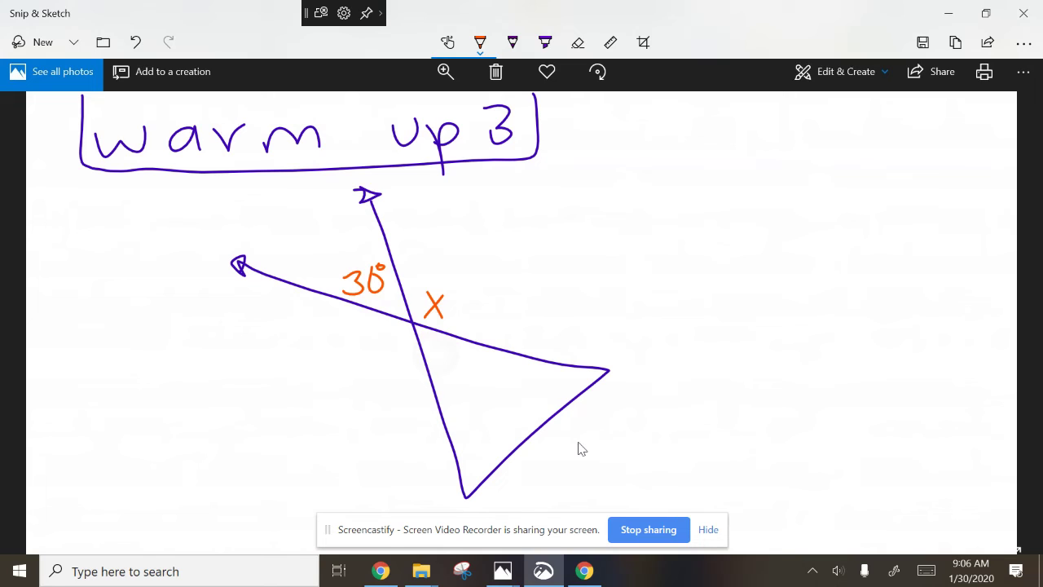
left_click_drag(430, 347, 444, 376)
left_click_drag(547, 375, 571, 390)
mouse_move(459, 446)
left_mouse_down()
mouse_move(470, 469)
mouse_move(487, 461)
mouse_move(491, 429)
left_mouse_up()
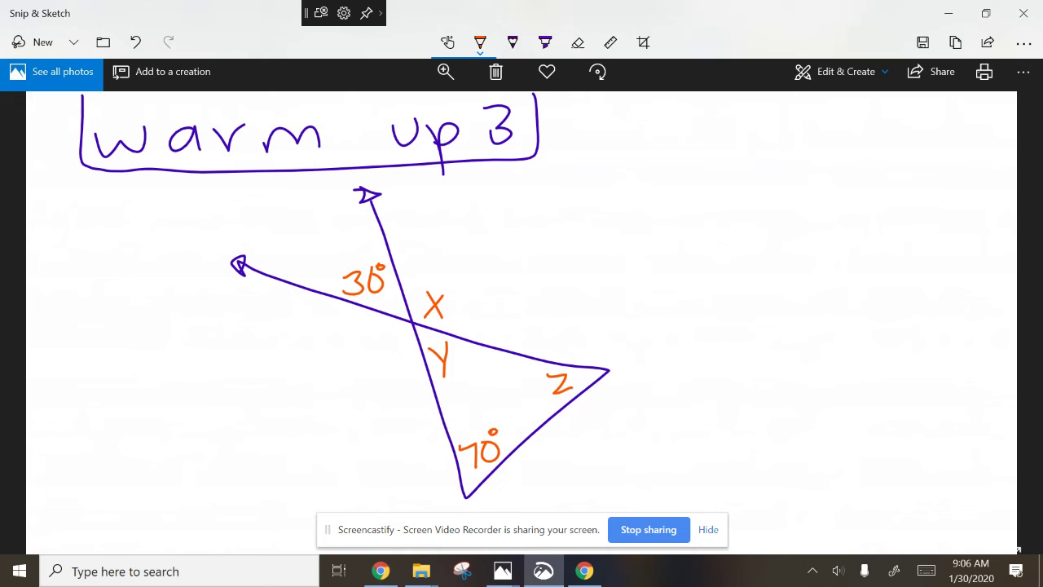
left_click(480, 42)
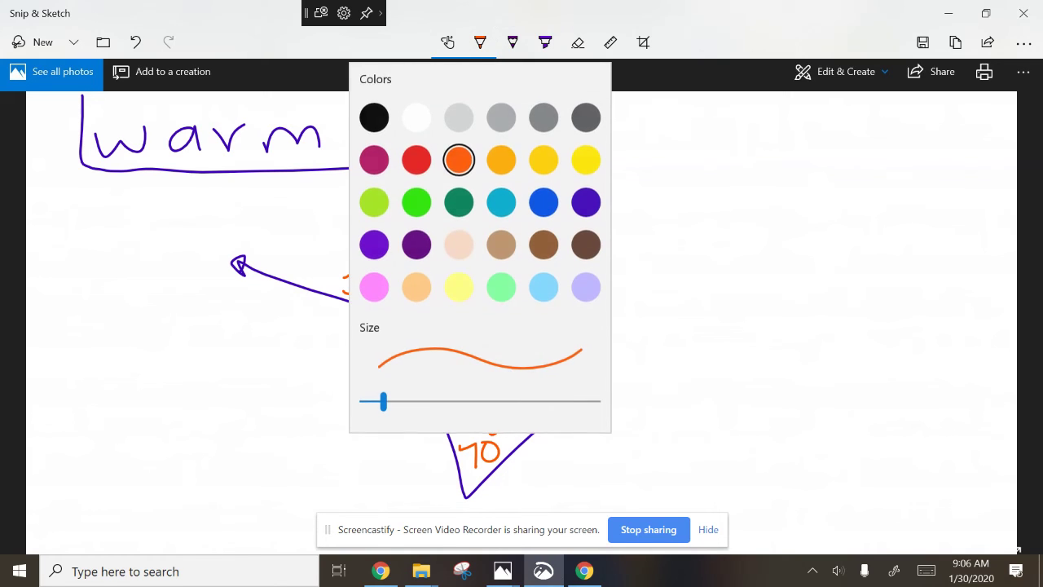
key("Escape")
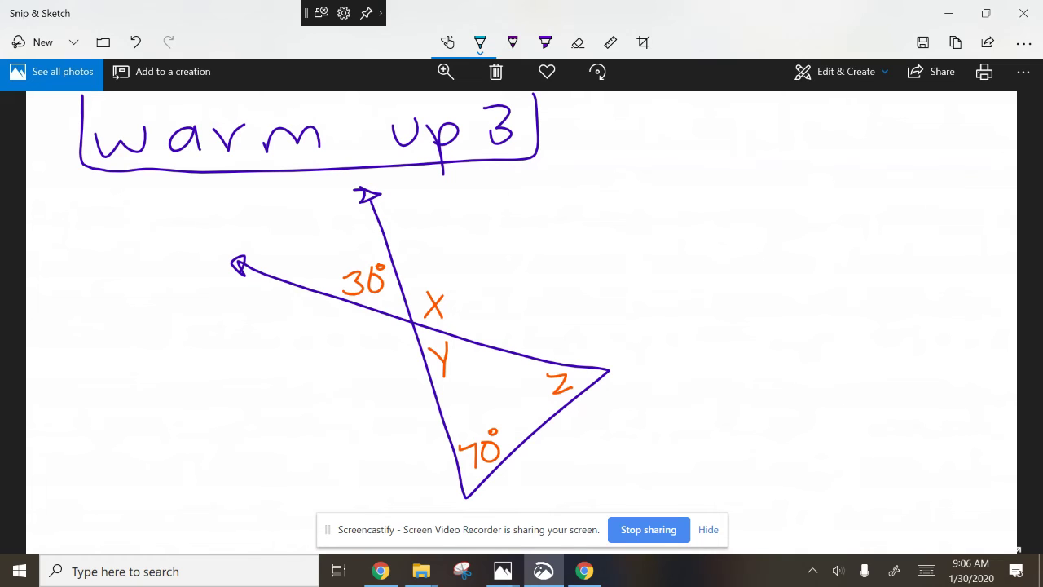
left_click_drag(727, 143, 737, 371)
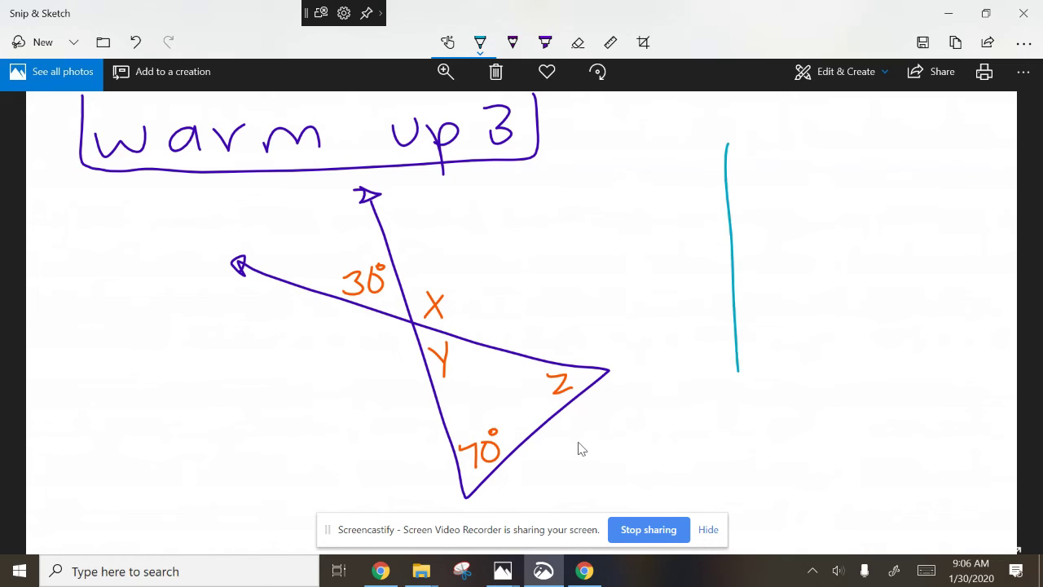
left_click_drag(618, 209, 834, 328)
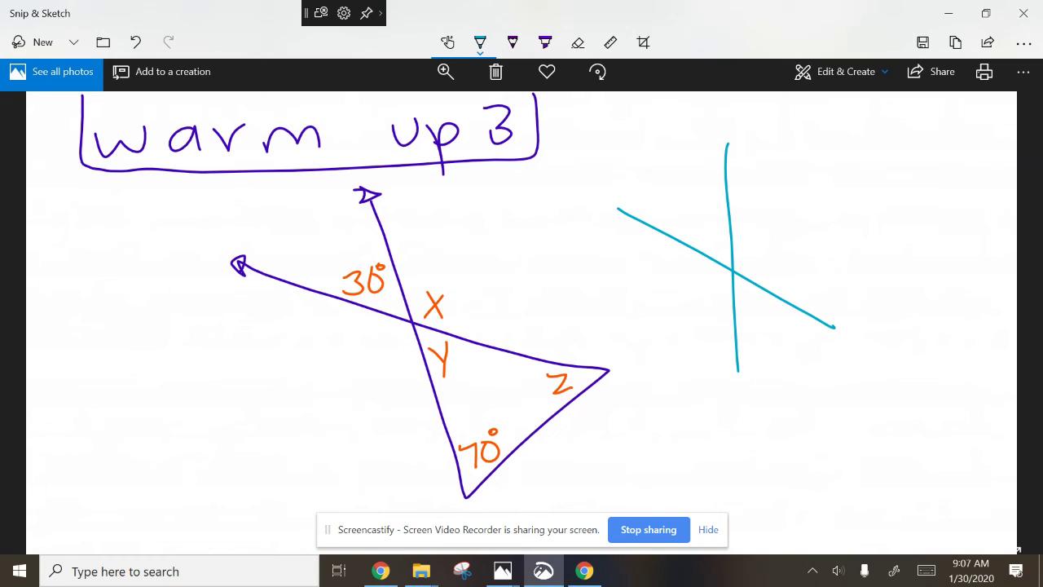
left_click_drag(730, 236, 699, 251)
left_click_drag(734, 305, 754, 295)
left_click(545, 42)
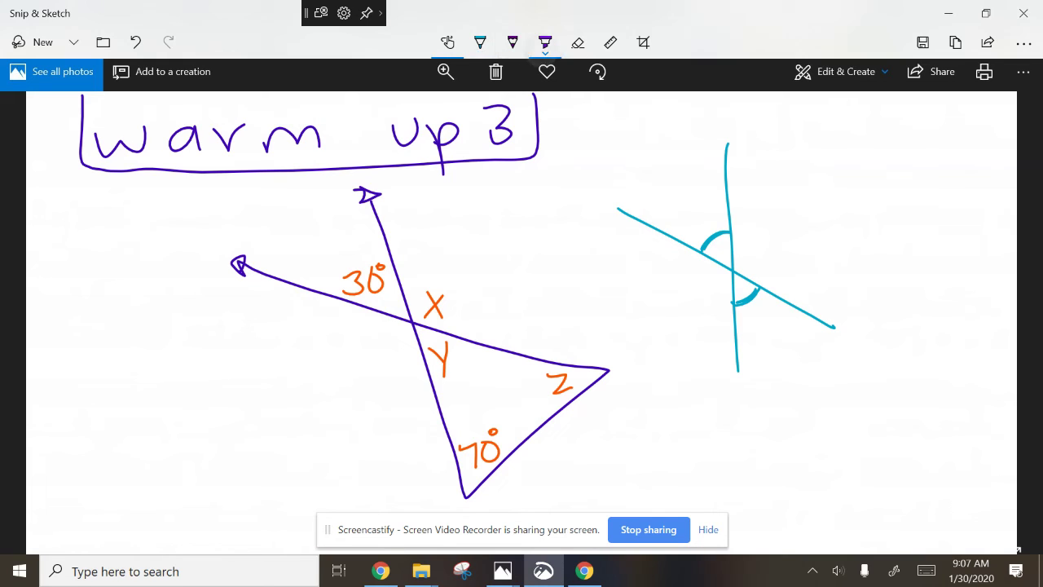
mouse_move(678, 241)
left_mouse_down()
mouse_move(702, 314)
mouse_move(739, 323)
left_mouse_up()
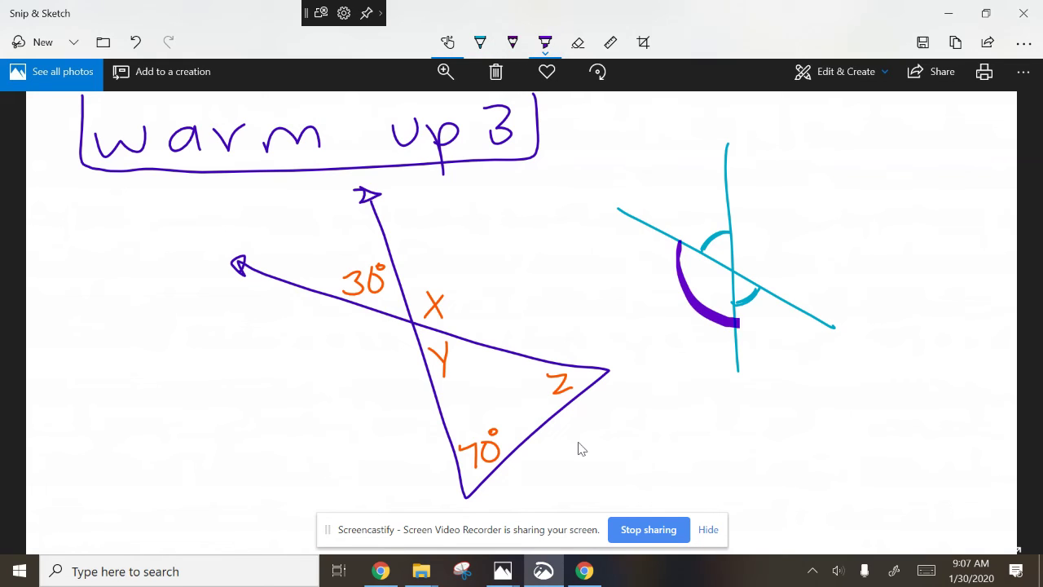
mouse_move(730, 214)
left_mouse_down()
mouse_move(787, 263)
mouse_move(791, 303)
left_mouse_up()
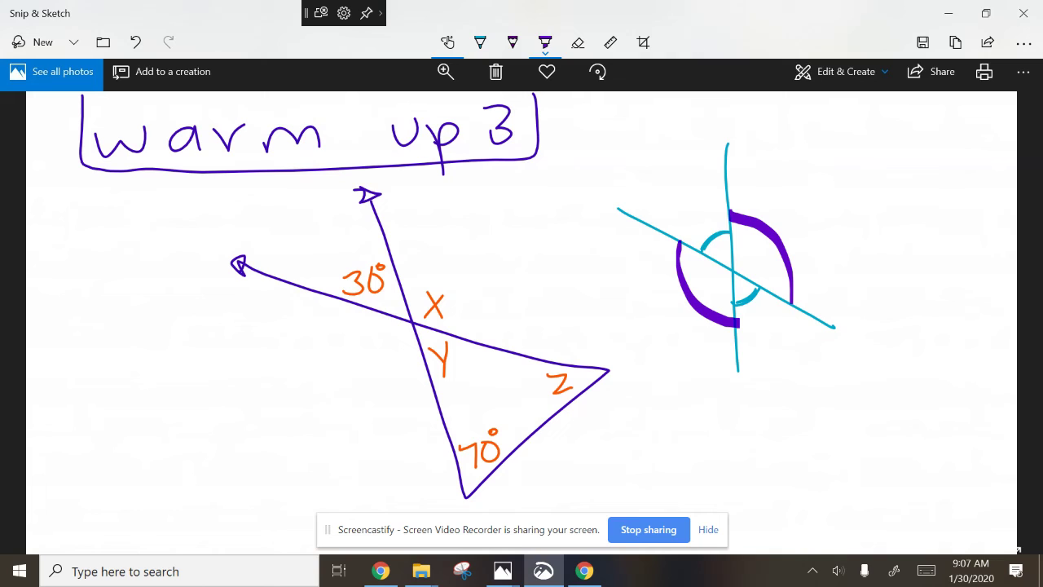
left_click(577, 42)
left_click(135, 42)
left_click(135, 42)
key("ctrl+z")
key("ctrl+z")
key("ctrl+z")
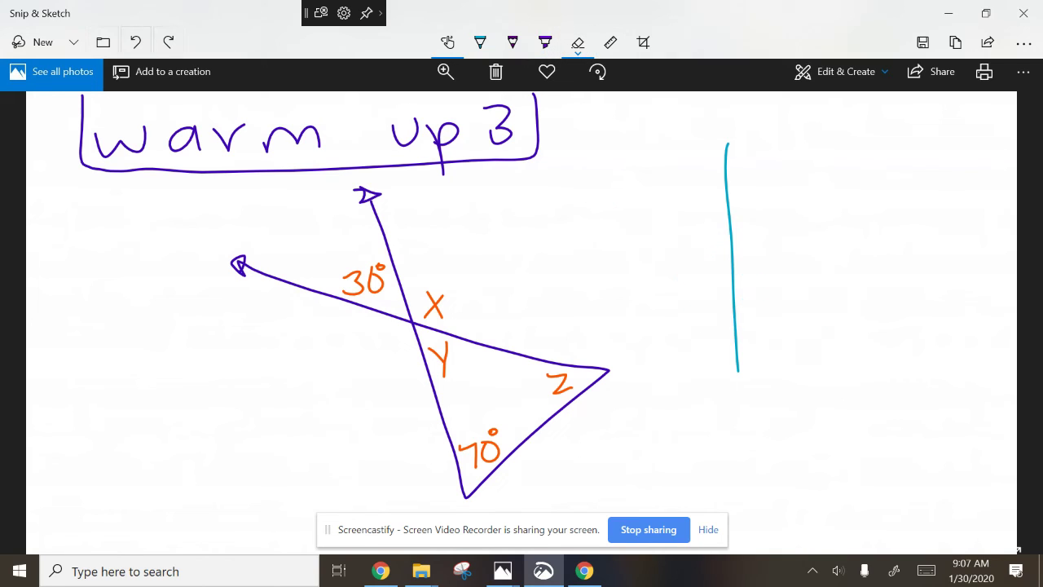
left_click(135, 41)
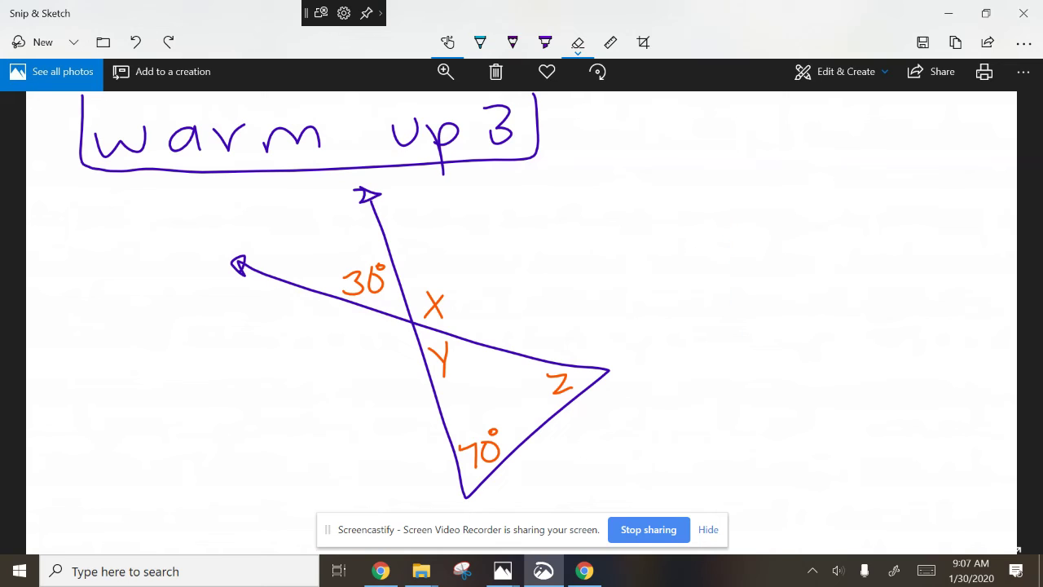
Step: With the teal pen, mark the 30° angle and angle y with matching small arcs
left_click(480, 42)
left_click_drag(403, 291, 388, 314)
left_click_drag(447, 337, 427, 362)
Step: Draw an arrow from y with a 30° label, then undo those three strokes
mouse_move(440, 336)
left_mouse_down()
mouse_move(536, 285)
mouse_move(603, 269)
mouse_move(589, 285)
left_mouse_up()
mouse_move(626, 257)
left_mouse_down()
mouse_move(634, 284)
mouse_move(637, 257)
left_mouse_up()
mouse_move(649, 241)
left_mouse_down()
mouse_move(658, 246)
mouse_move(644, 242)
left_mouse_up()
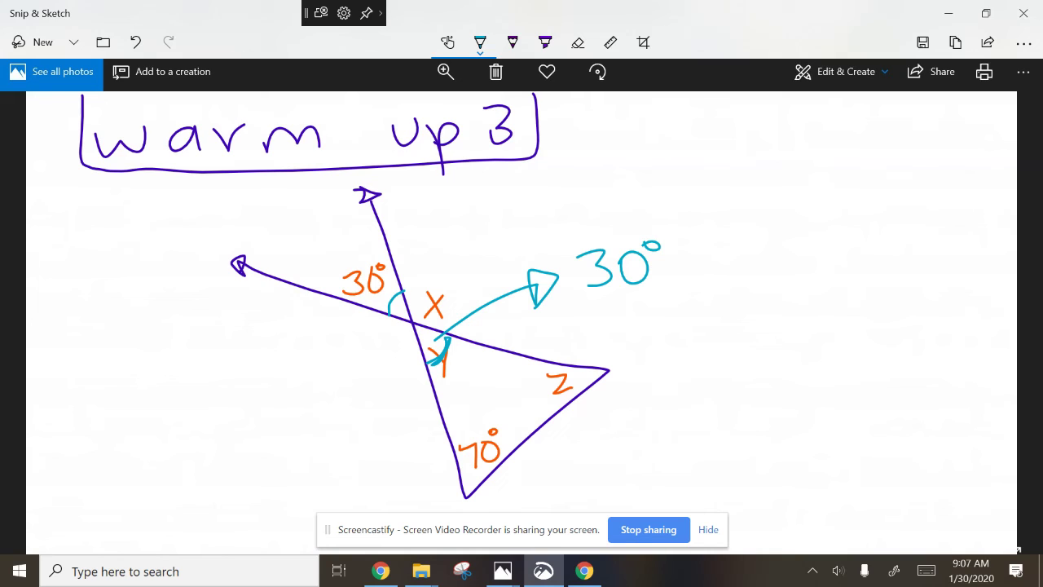
left_click(135, 41)
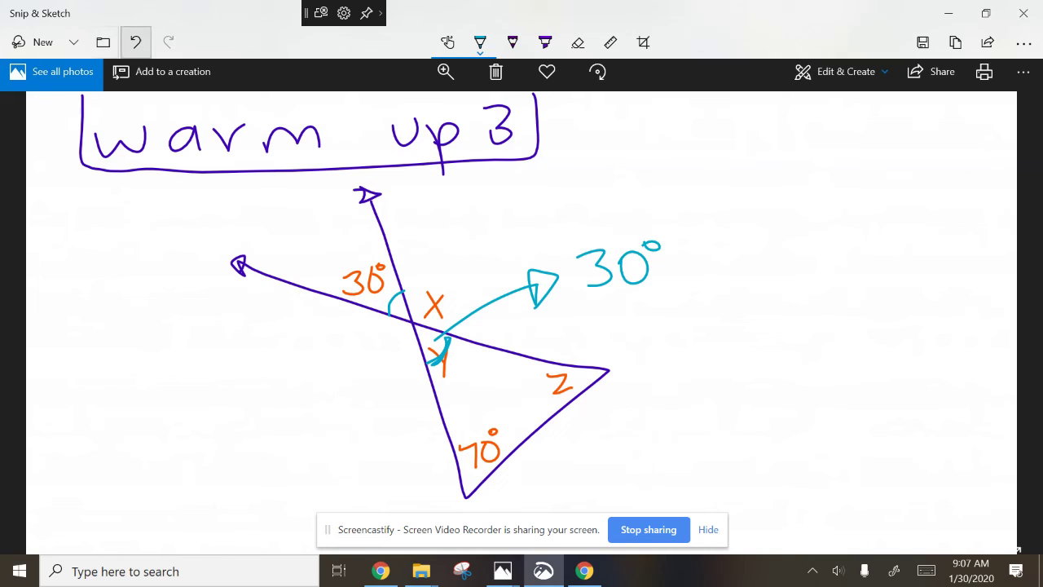
left_click(136, 42)
left_click(135, 42)
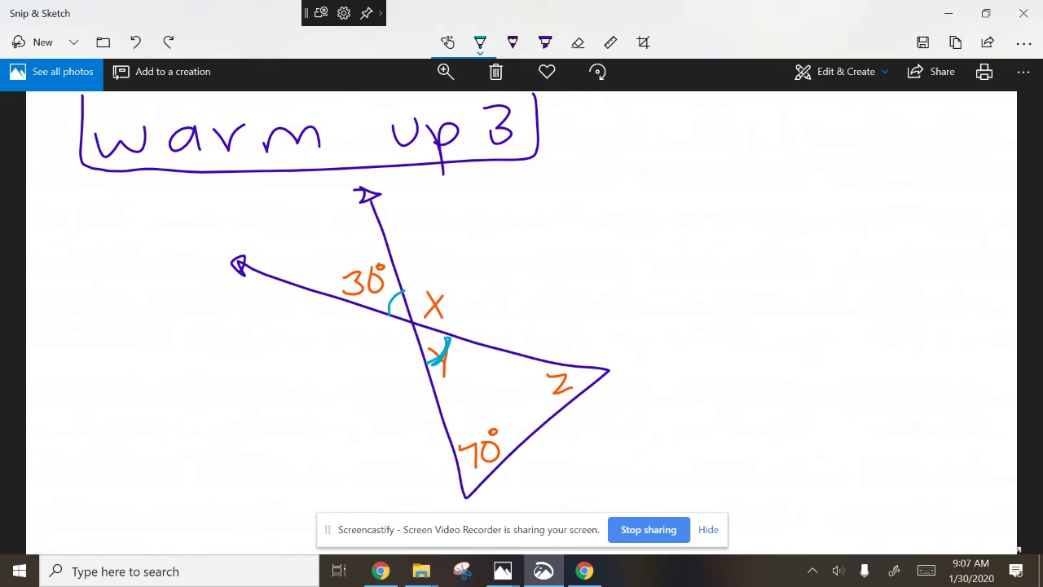
Step: Write 30° at angle y and circle the 70°, 30° and z angles in teal
mouse_move(449, 364)
left_mouse_down()
mouse_move(448, 382)
mouse_move(491, 368)
left_mouse_up()
mouse_move(499, 425)
left_mouse_down()
mouse_move(443, 461)
mouse_move(504, 426)
left_mouse_up()
left_click_drag(479, 334, 453, 337)
mouse_move(563, 355)
left_mouse_down()
mouse_move(570, 421)
mouse_move(575, 412)
left_mouse_up()
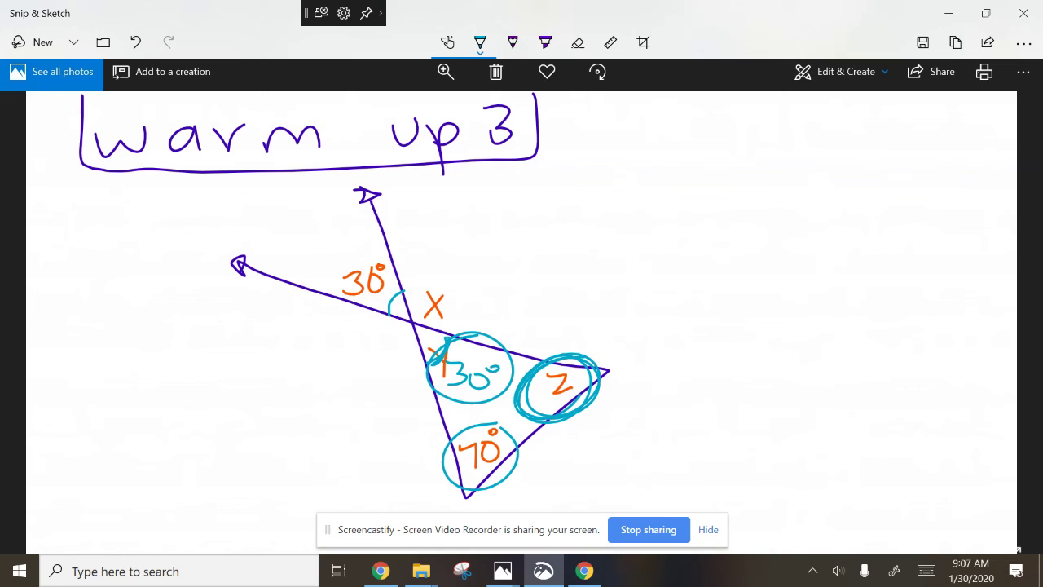
Step: Add a plus between 30° and 70°, write '= 80' after z, and sweep a purple arc
left_click_drag(479, 407, 480, 423)
left_click_drag(466, 418, 495, 416)
mouse_move(618, 370)
left_mouse_down()
mouse_move(715, 359)
mouse_move(668, 391)
mouse_move(741, 346)
left_mouse_up()
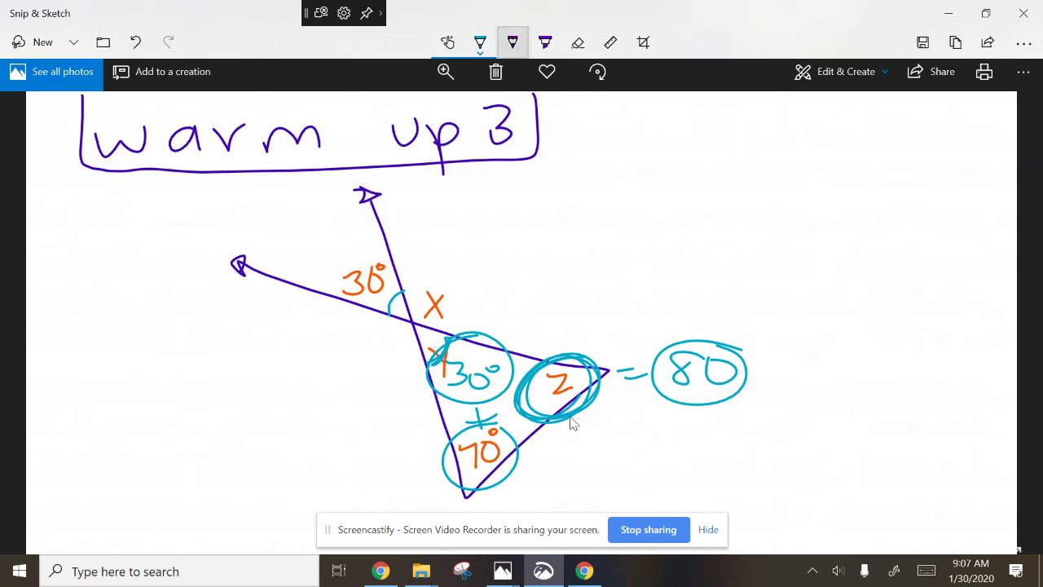
left_click(512, 42)
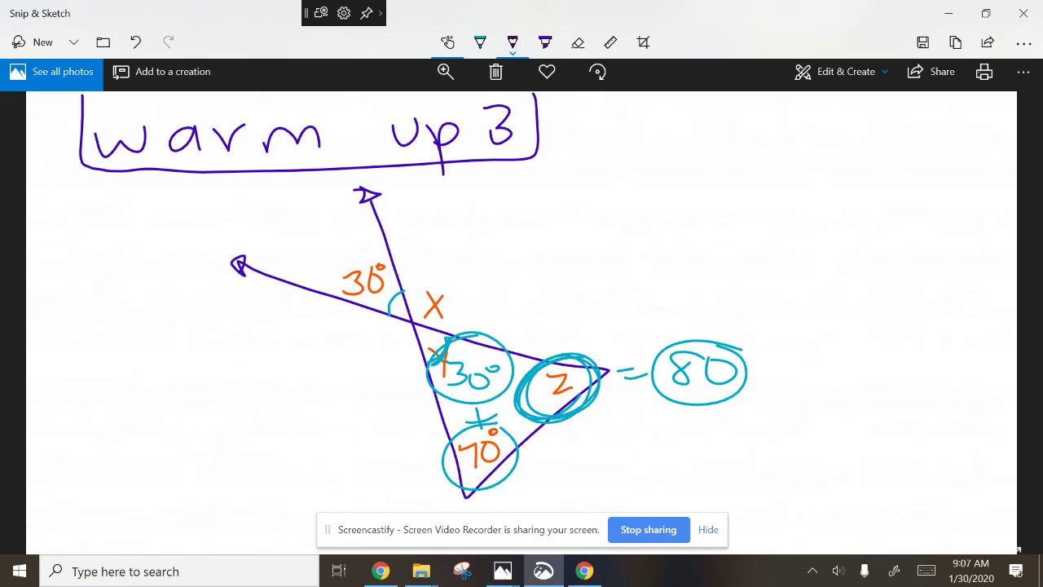
mouse_move(300, 285)
left_mouse_down()
mouse_move(338, 249)
mouse_move(457, 273)
mouse_move(477, 330)
mouse_move(415, 236)
mouse_move(281, 285)
mouse_move(444, 243)
mouse_move(470, 334)
mouse_move(294, 283)
mouse_move(431, 244)
mouse_move(461, 333)
mouse_move(305, 277)
left_mouse_up()
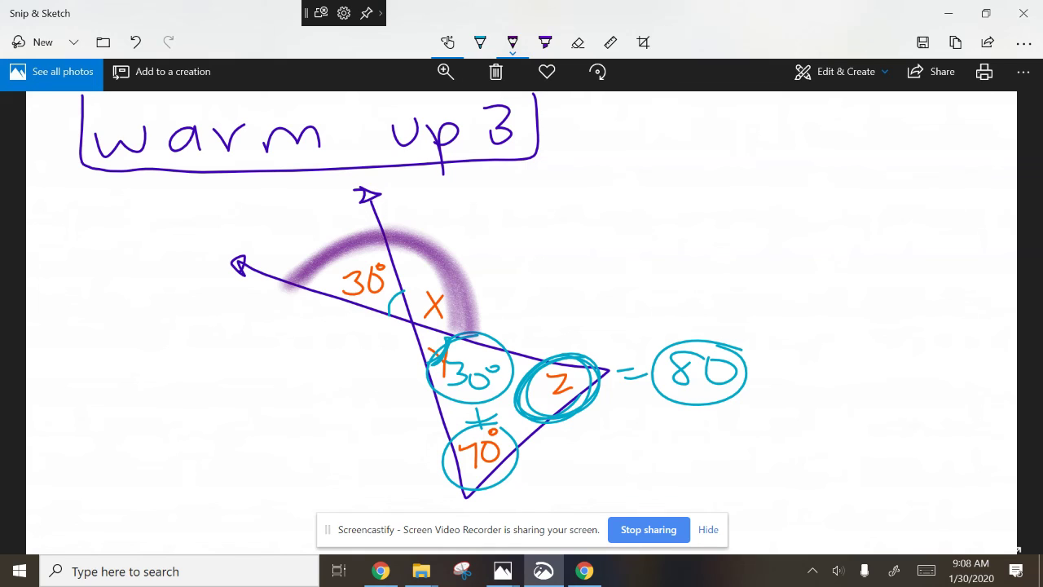
Step: Replace the large purple arc with a short shaded arc and dotted arc over 30° and x
left_click(135, 42)
mouse_move(388, 236)
left_mouse_down()
mouse_move(335, 289)
mouse_move(389, 238)
left_mouse_up()
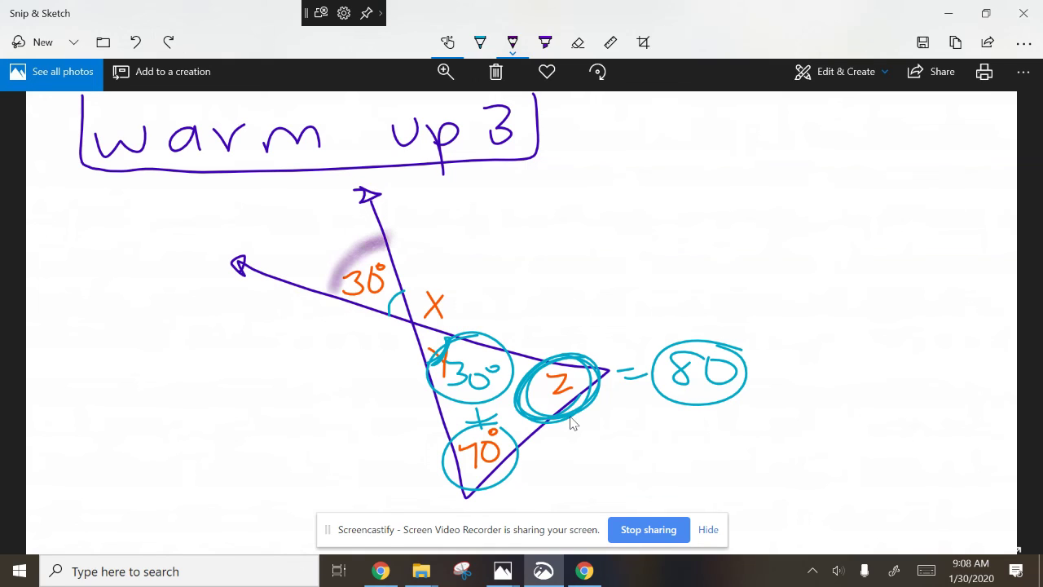
left_click_drag(334, 289, 388, 231)
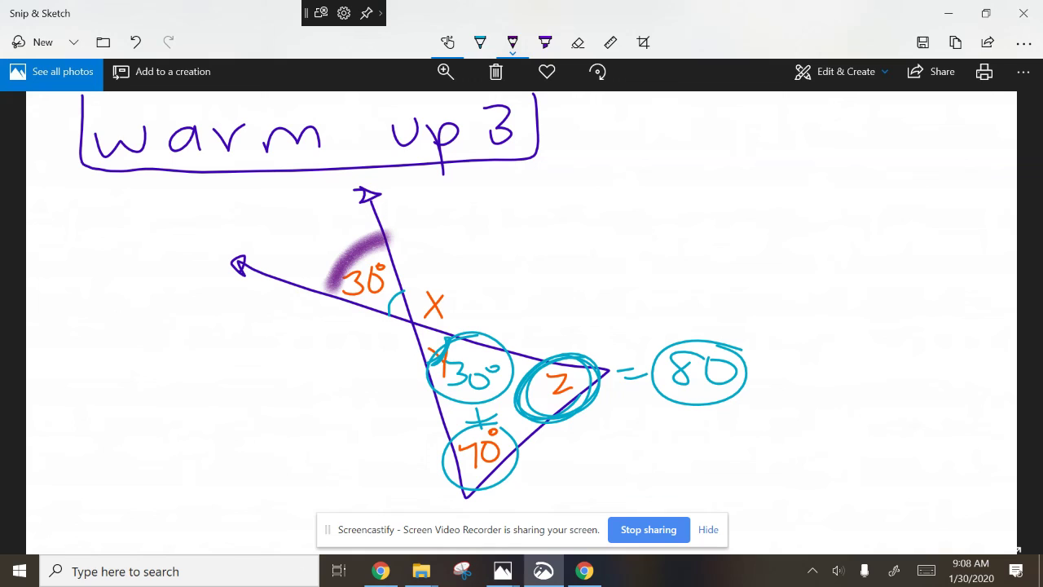
left_click(415, 239)
left_click(443, 257)
left_click(466, 278)
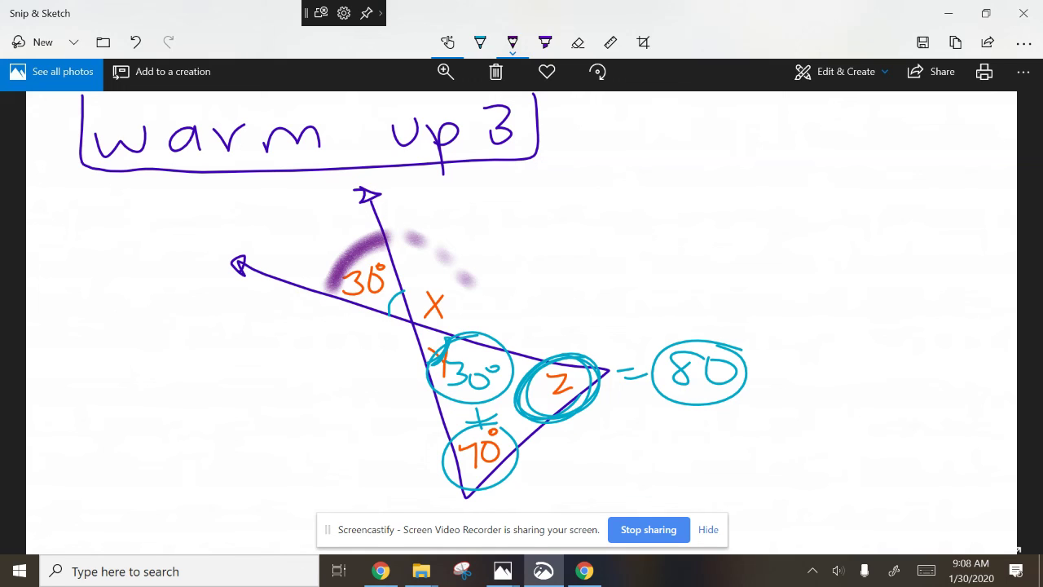
left_click(478, 306)
left_click(479, 333)
Step: In teal, draw an arrow from x to a 150° label and an arc spanning 30° and x
left_click(480, 43)
mouse_move(444, 285)
left_mouse_down()
mouse_move(489, 260)
mouse_move(479, 275)
left_mouse_up()
mouse_move(502, 243)
left_mouse_down()
mouse_move(509, 266)
mouse_move(531, 235)
mouse_move(512, 262)
left_mouse_up()
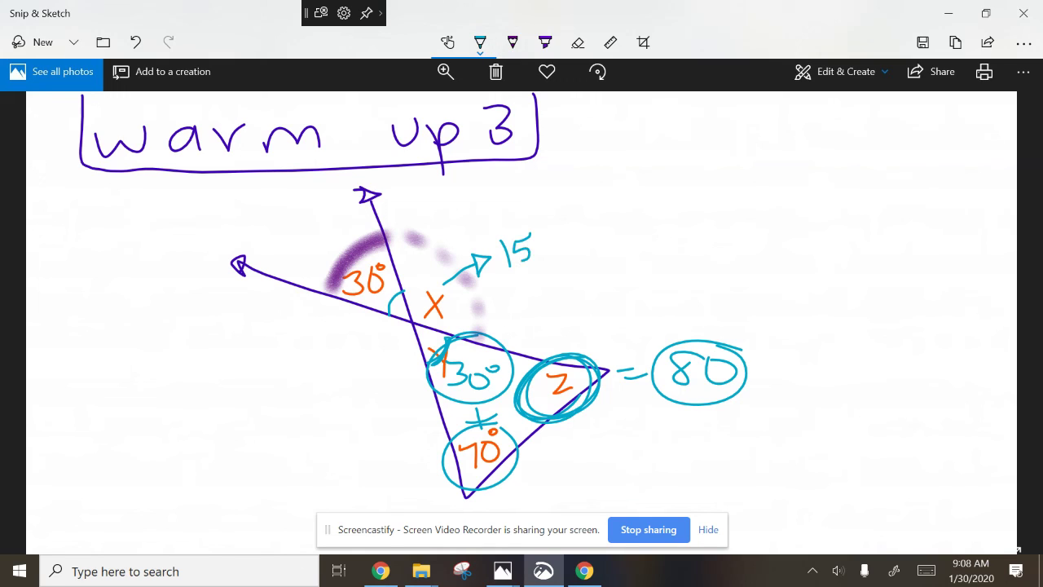
left_click_drag(545, 232, 551, 221)
mouse_move(320, 288)
left_mouse_down()
mouse_move(472, 259)
mouse_move(480, 330)
left_mouse_up()
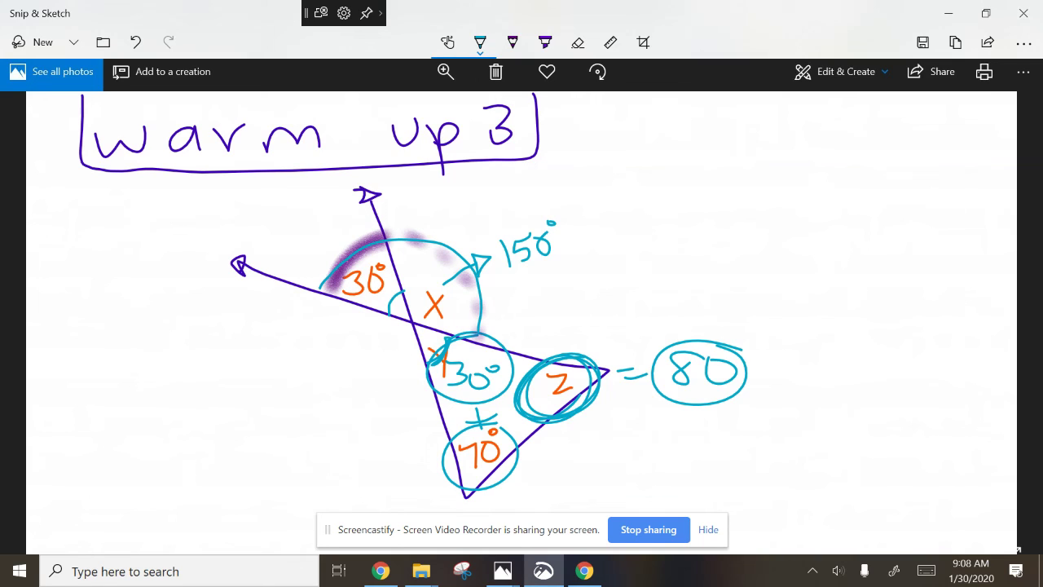